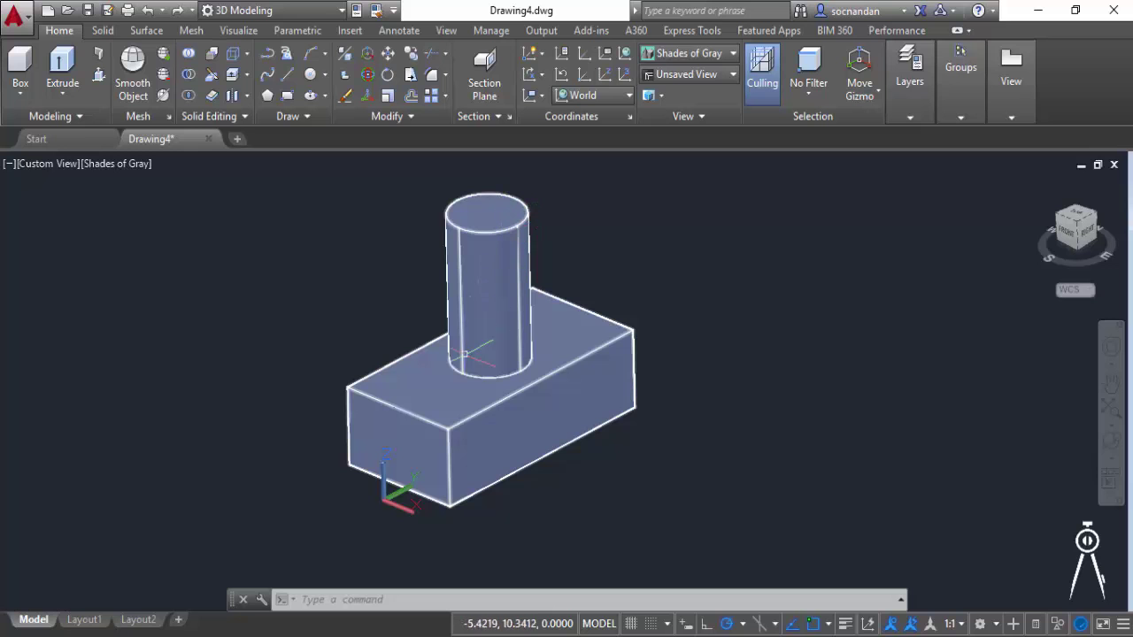
- Apply Fillet Edge with a radius of 0.5 to the box's front vertical corner edge
mouse_move(497, 319)
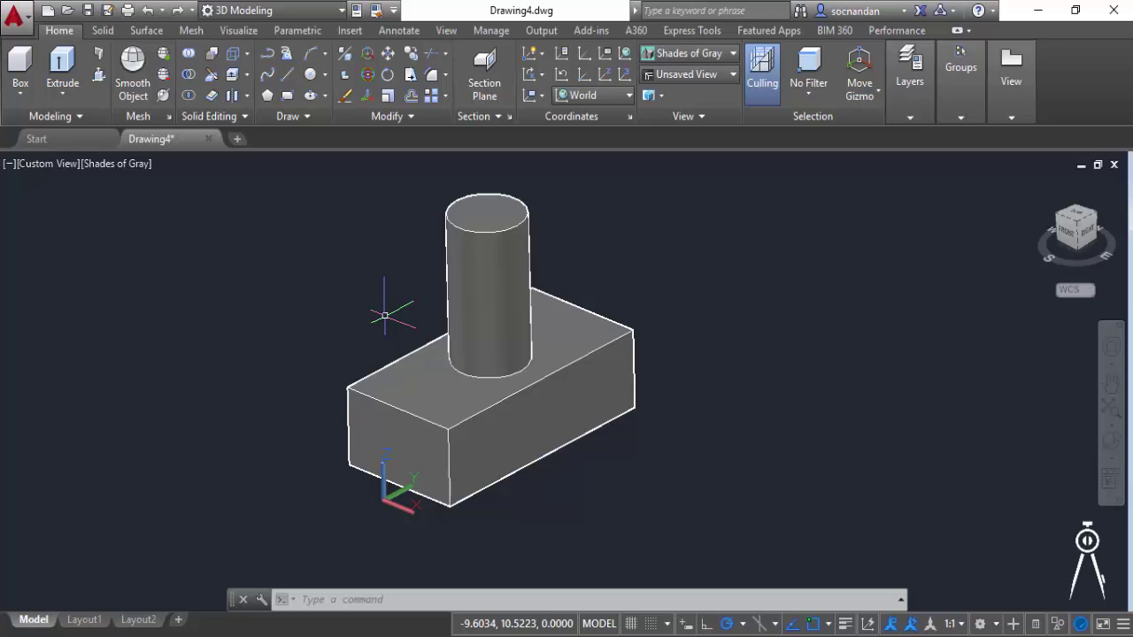
click(97, 32)
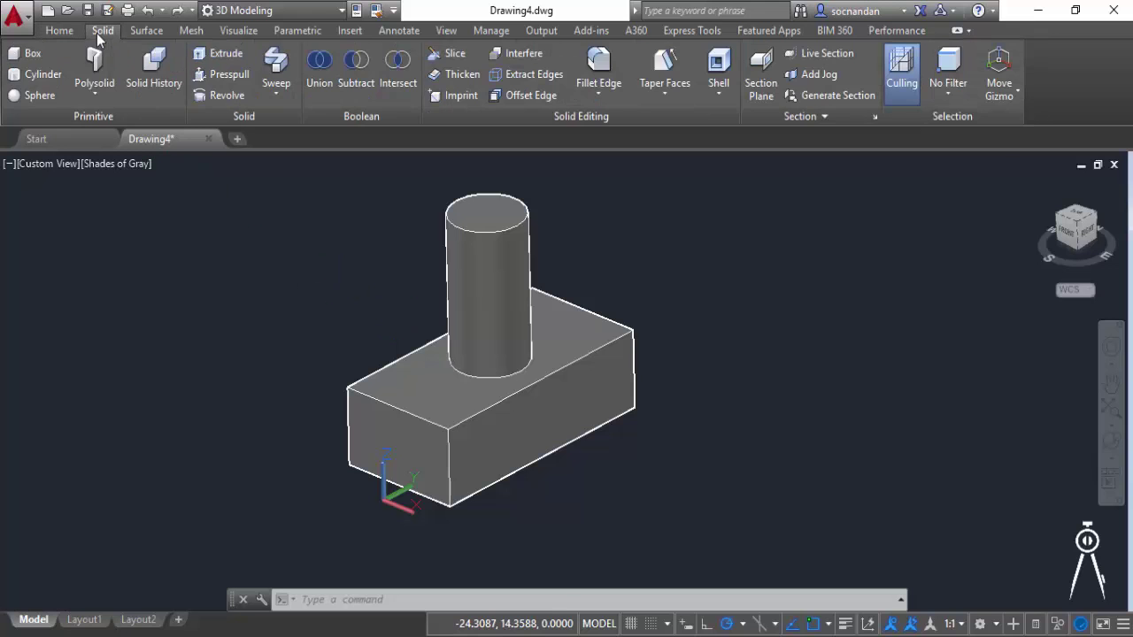
click(608, 104)
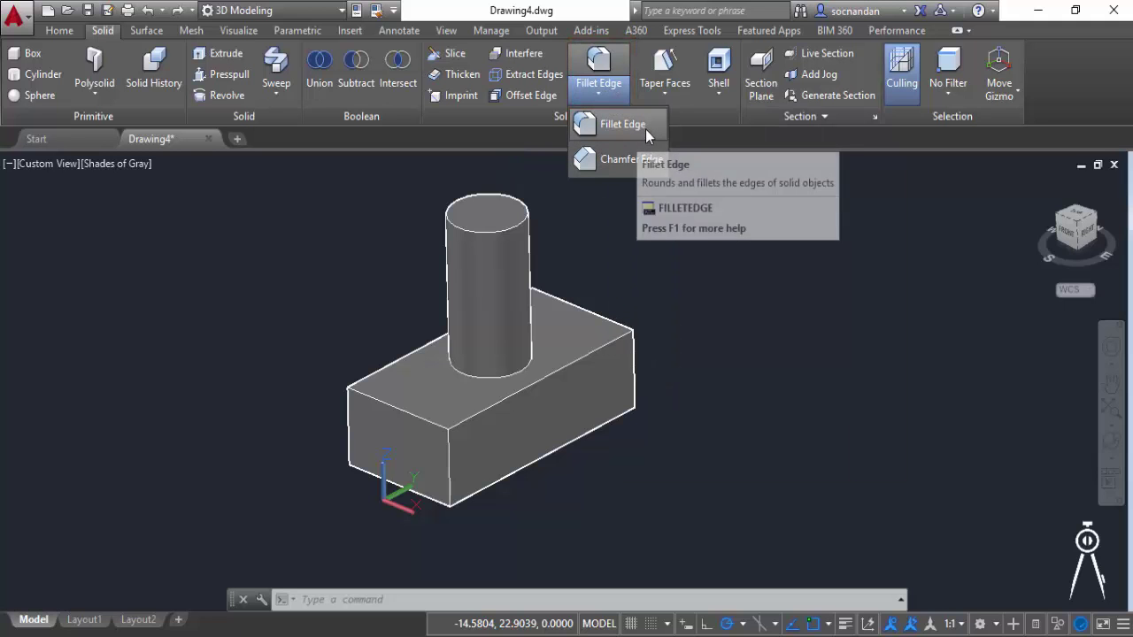
click(645, 129)
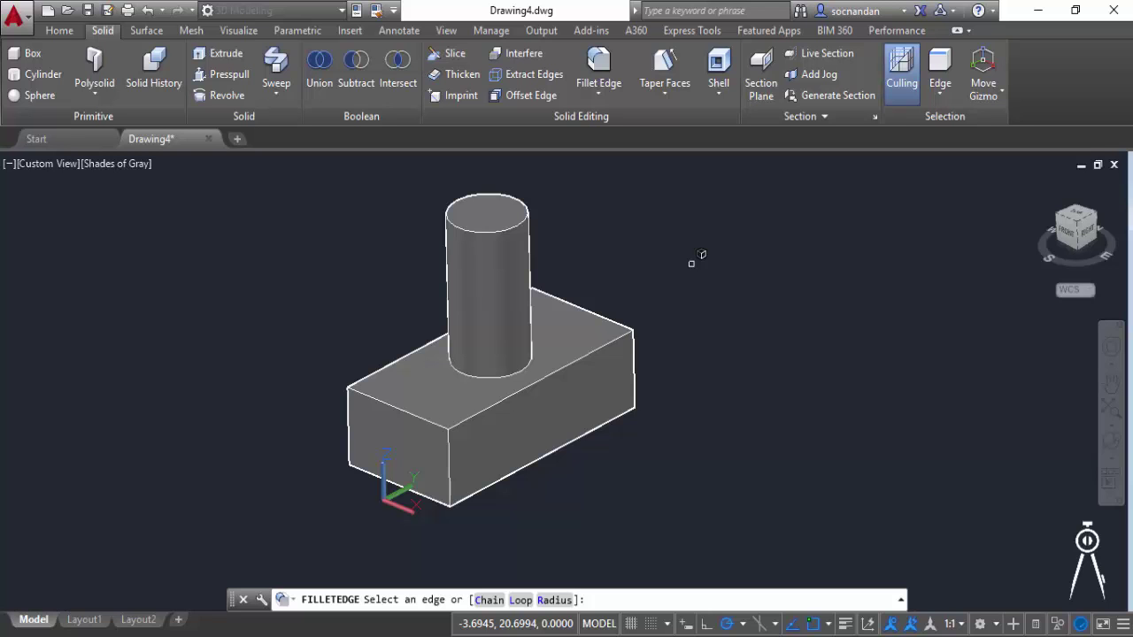
click(554, 600)
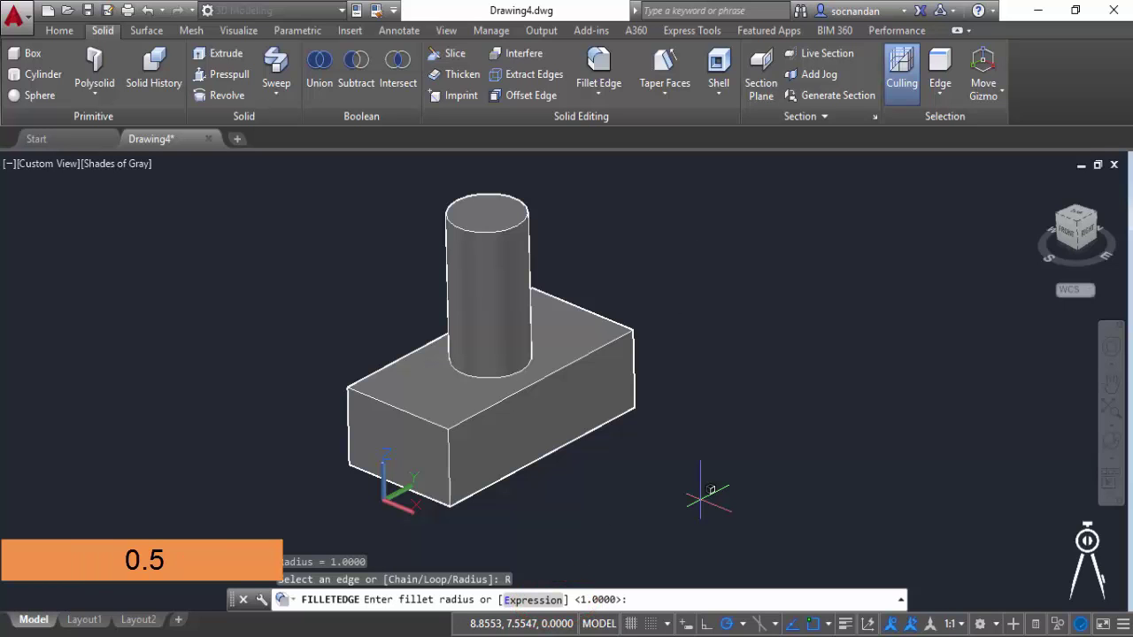
text(0.5)
key(Return)
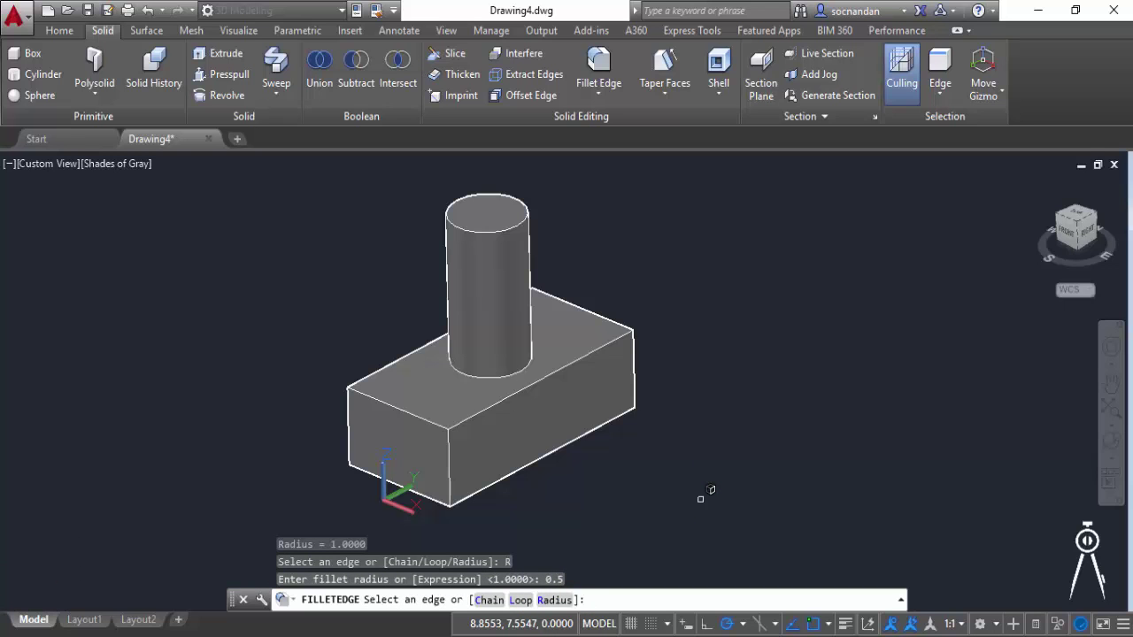
click(449, 453)
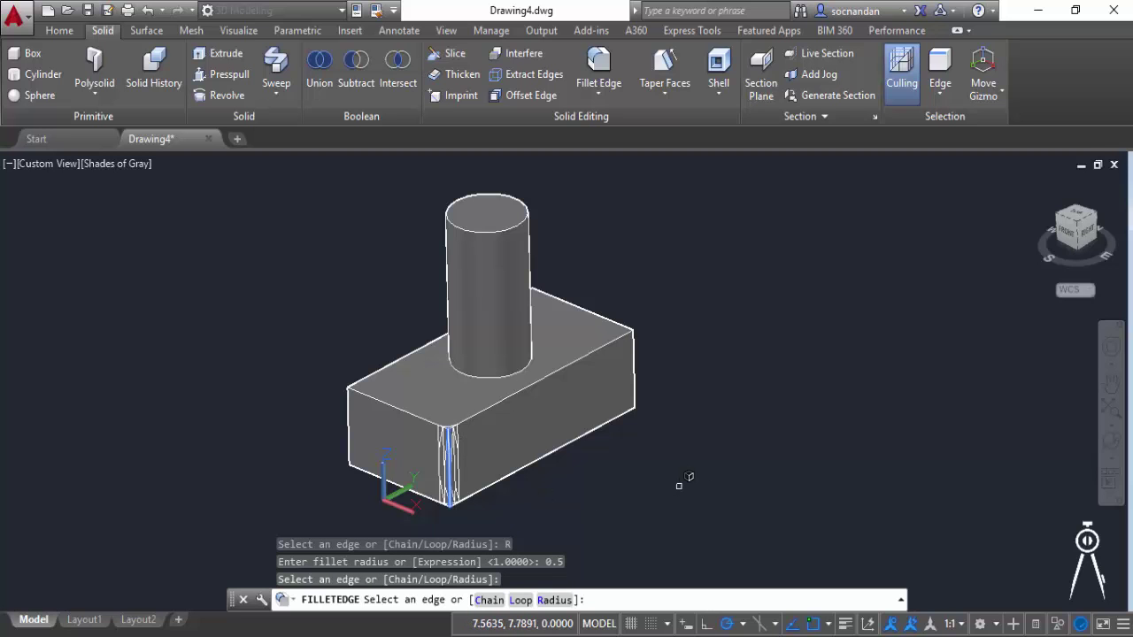
key(Return)
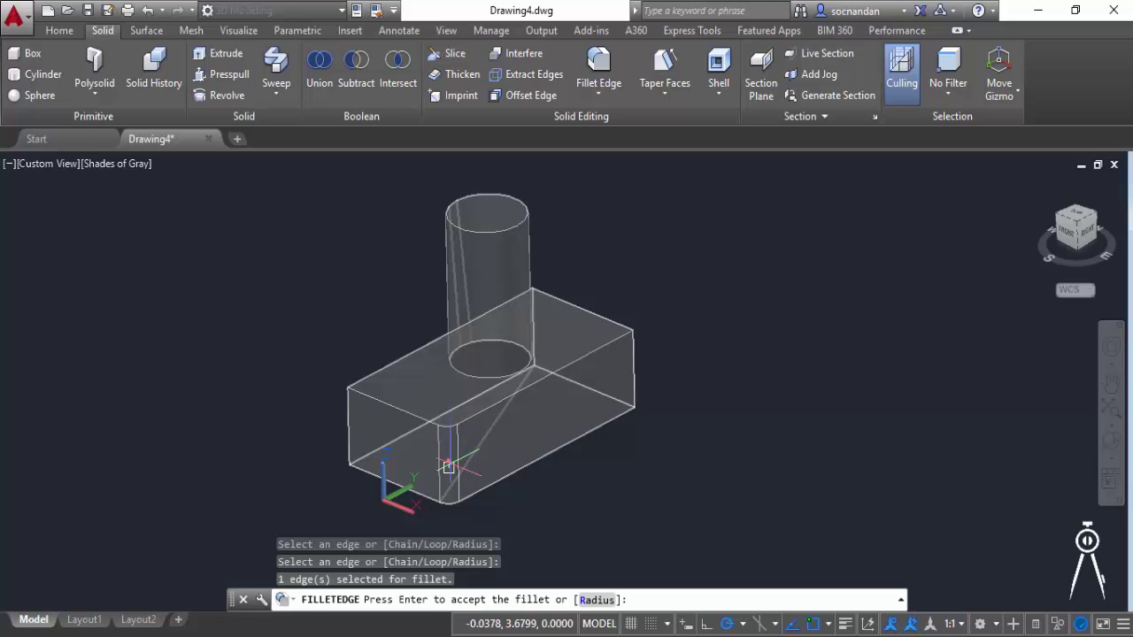
- Reduce the corner fillet's radius to about 0.33 using its grip and accept the fillet
click(448, 467)
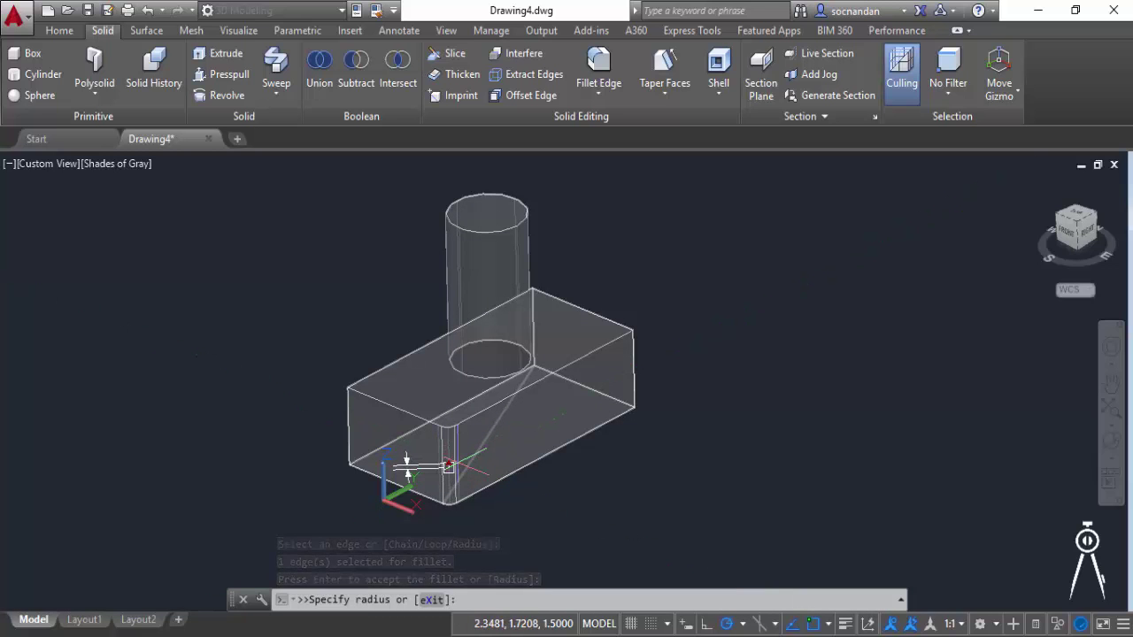
click(447, 466)
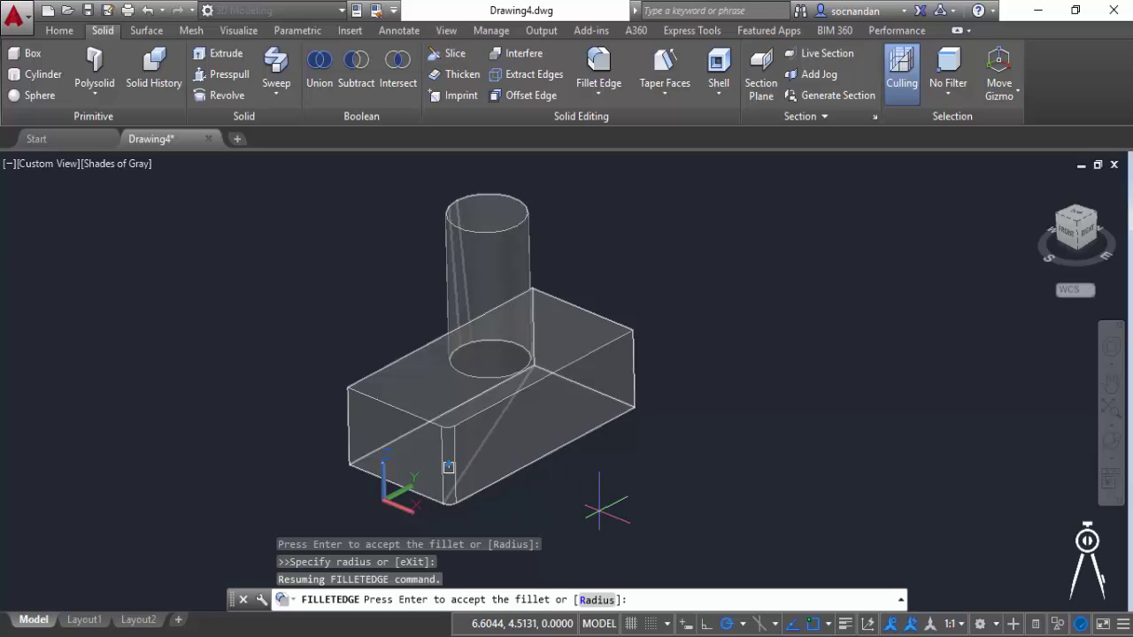
key(Return)
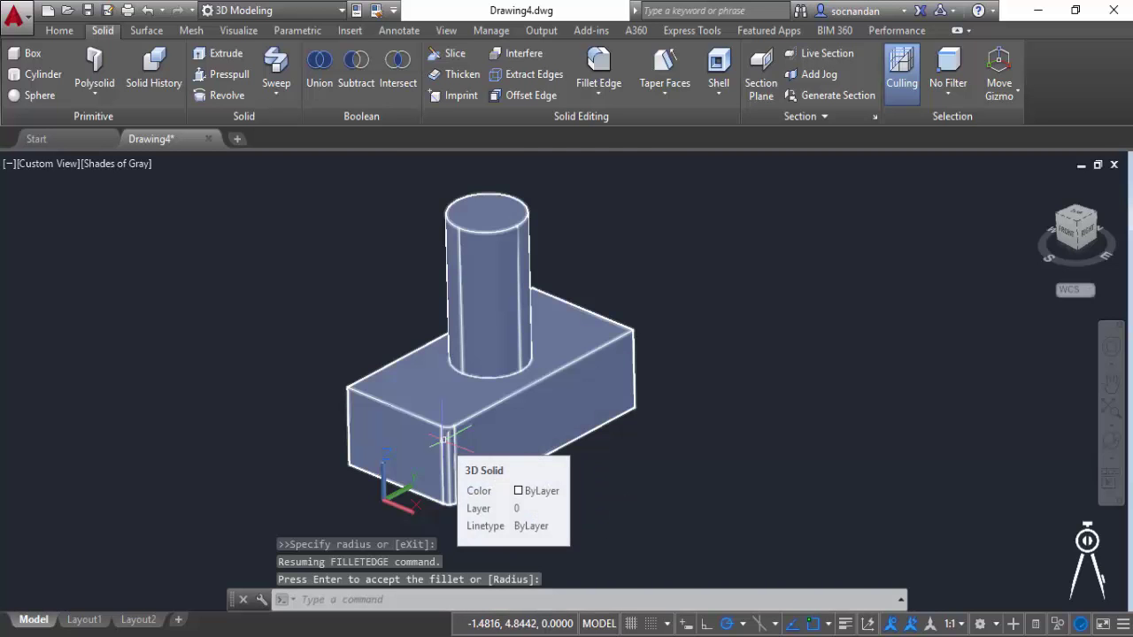
- Fillet the circular top edge of the cylinder
click(609, 71)
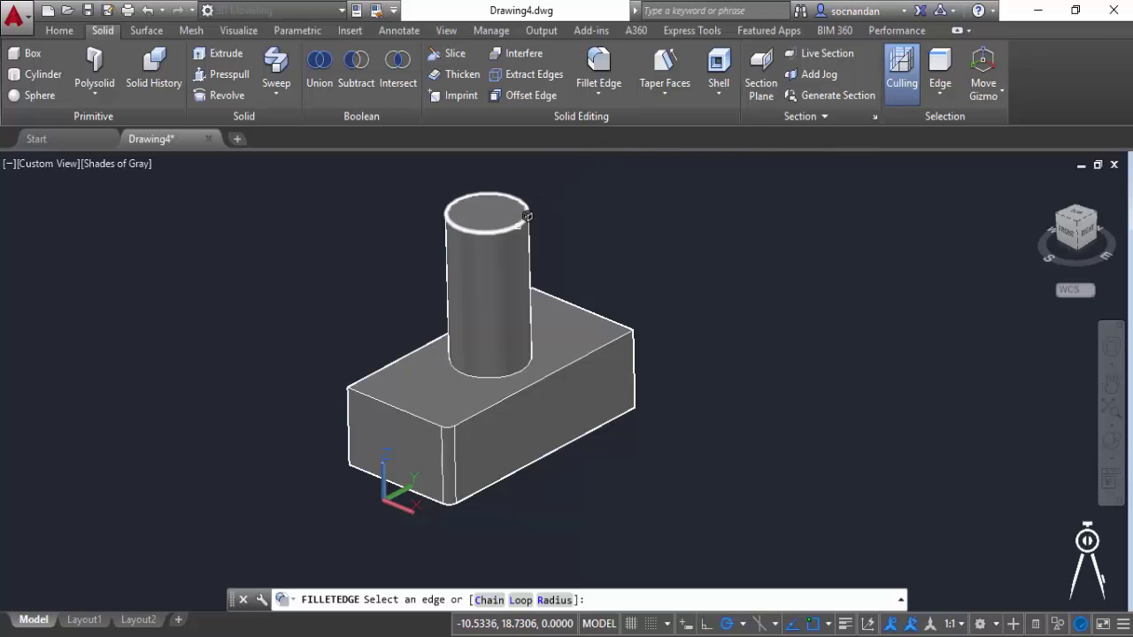
click(526, 216)
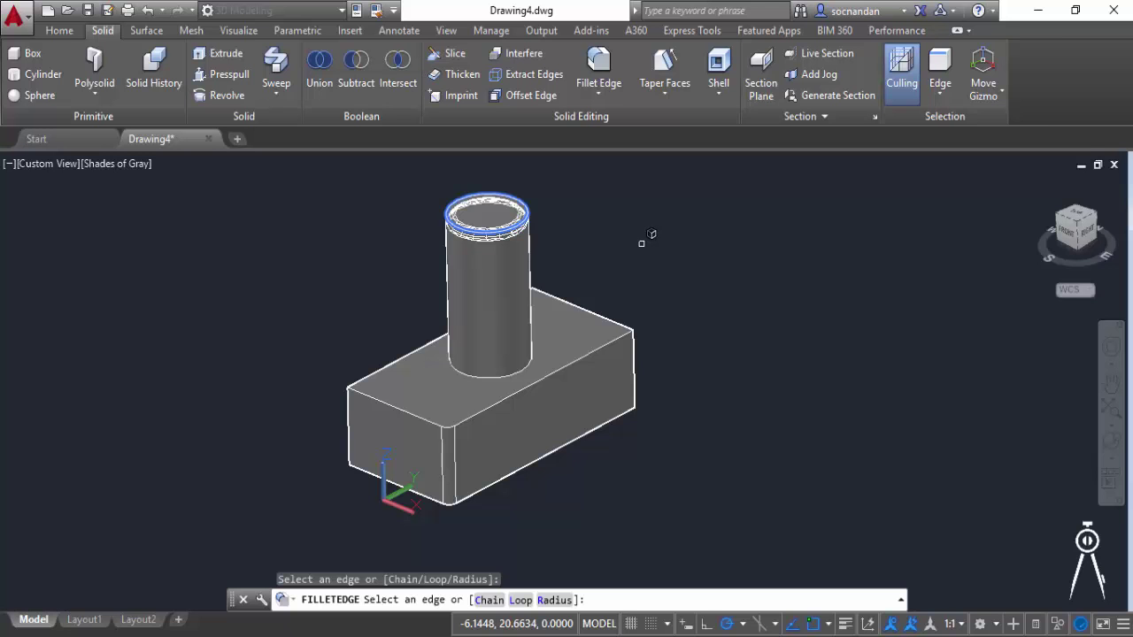
key(Return)
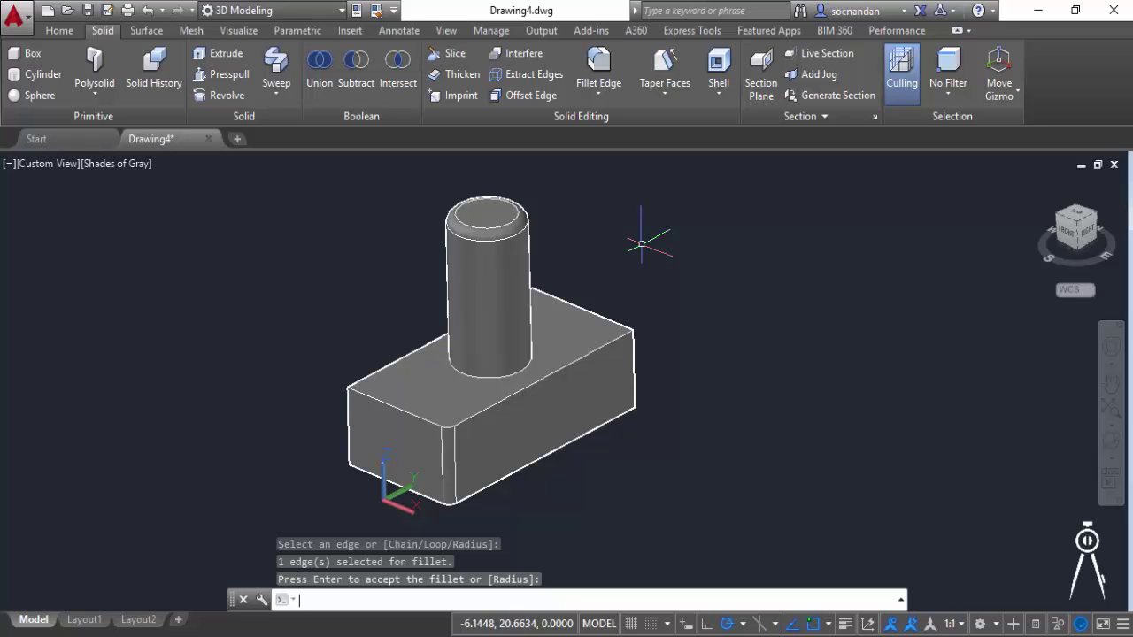
- Fillet the loop of edges around the box's top face using the Loop option, and undo that fillet
click(599, 62)
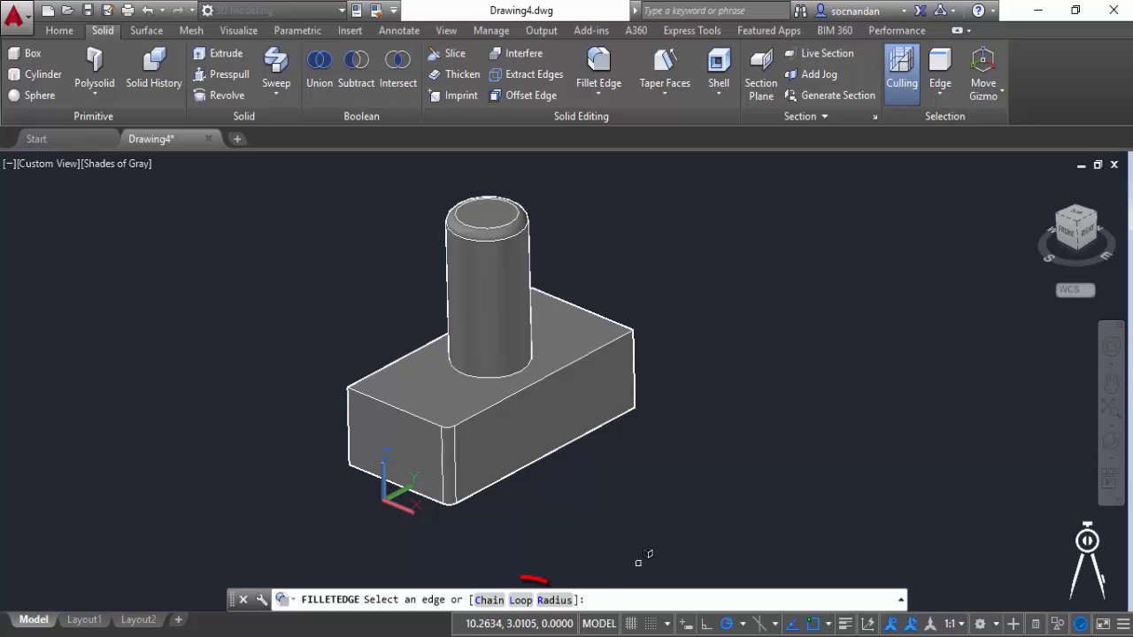
click(520, 601)
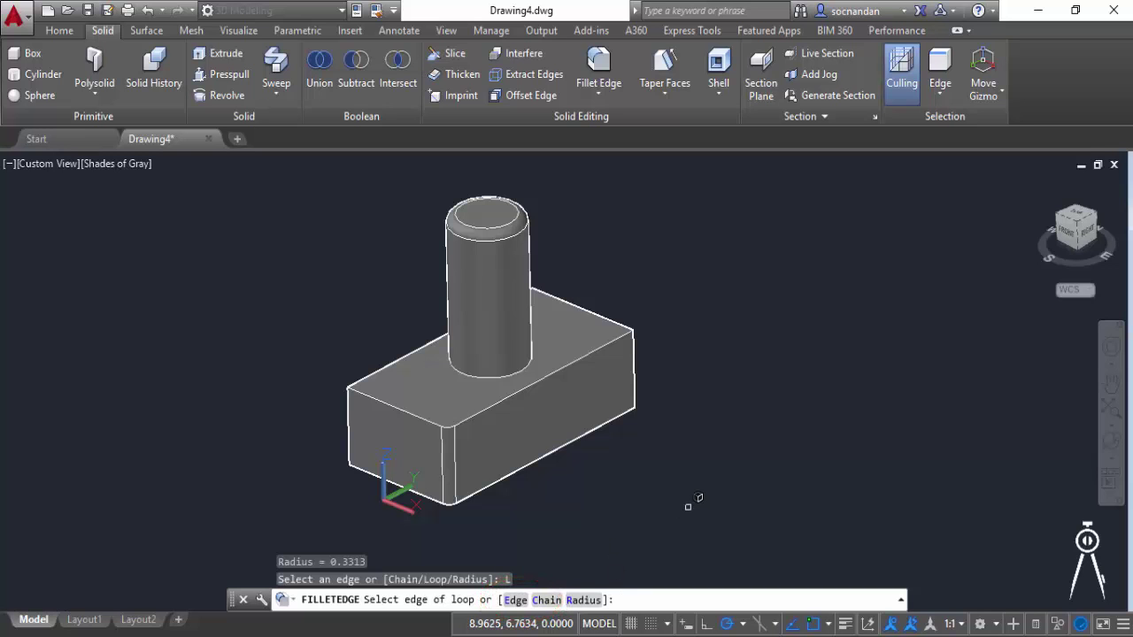
click(393, 391)
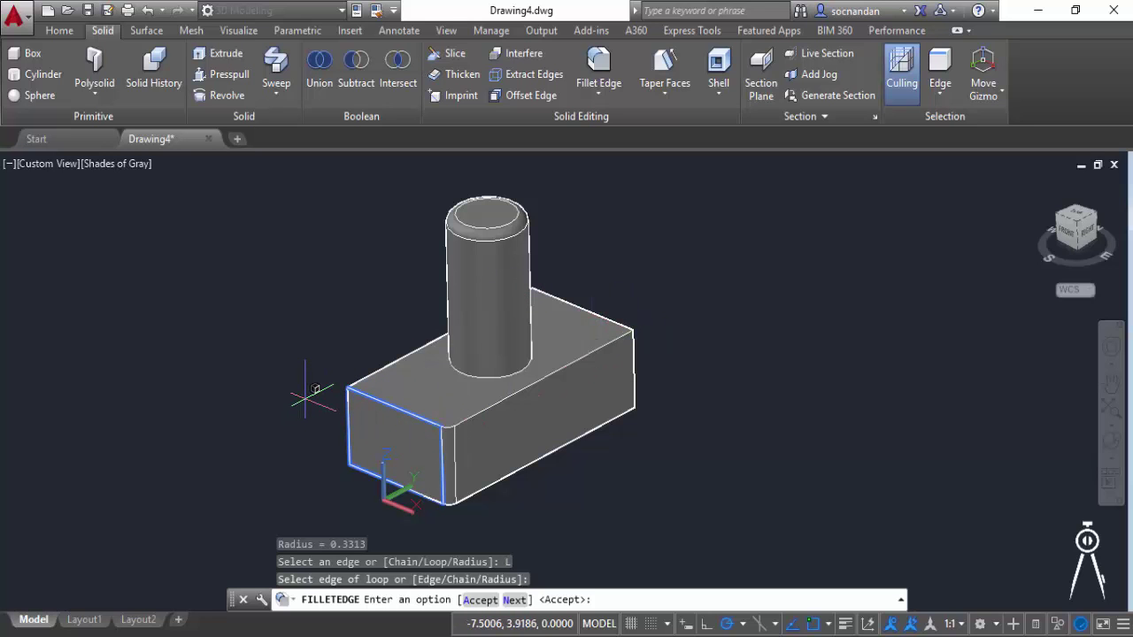
click(517, 600)
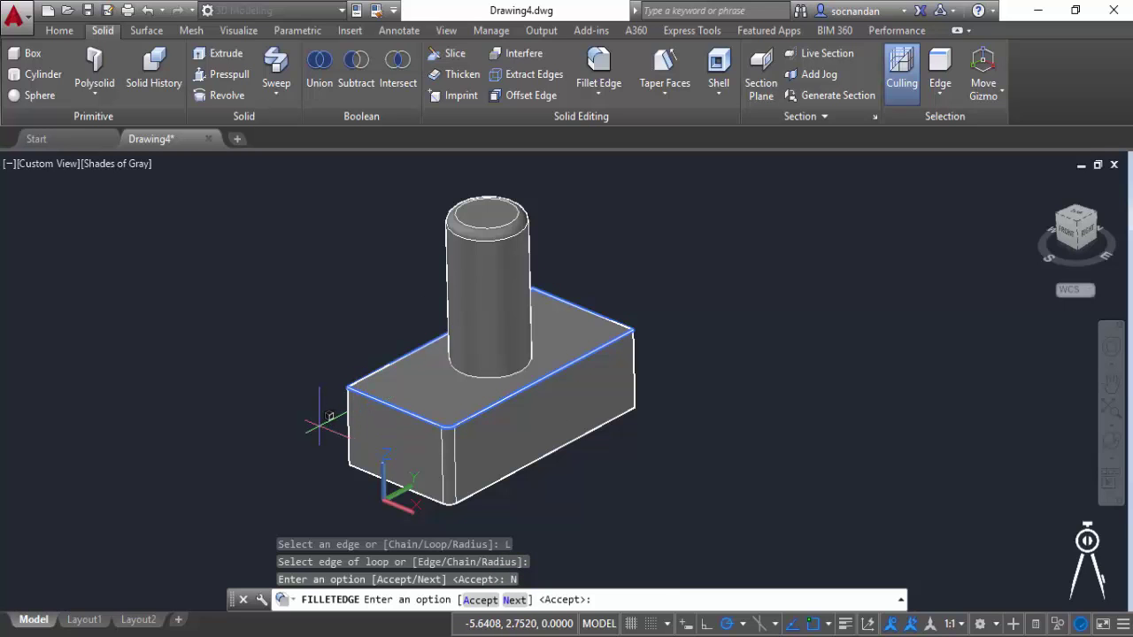
key(Return)
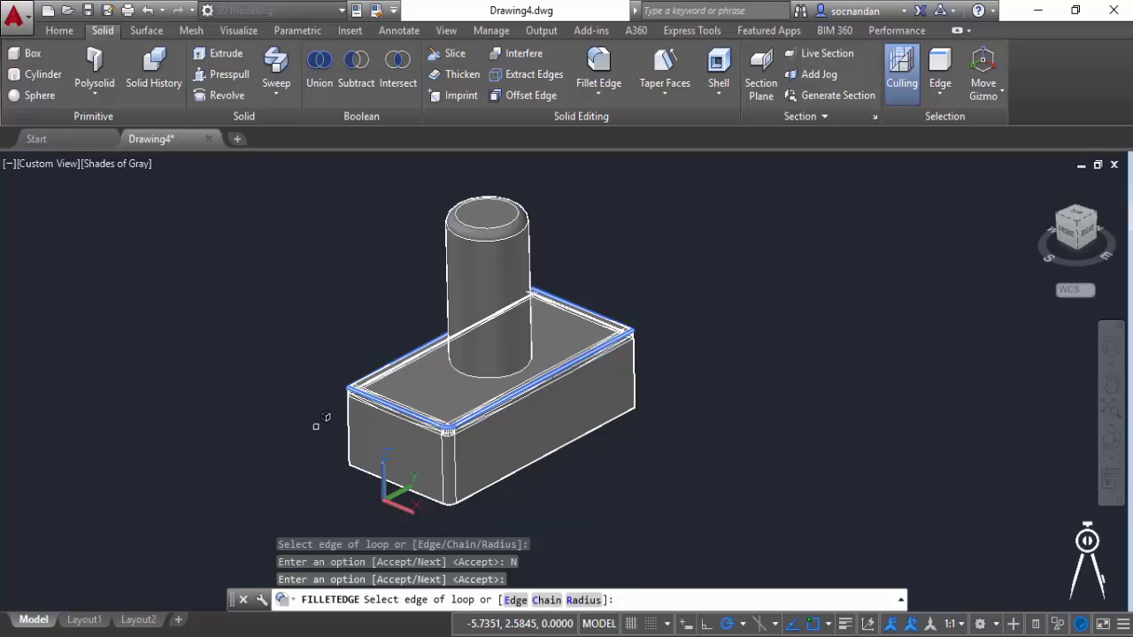
key(Return)
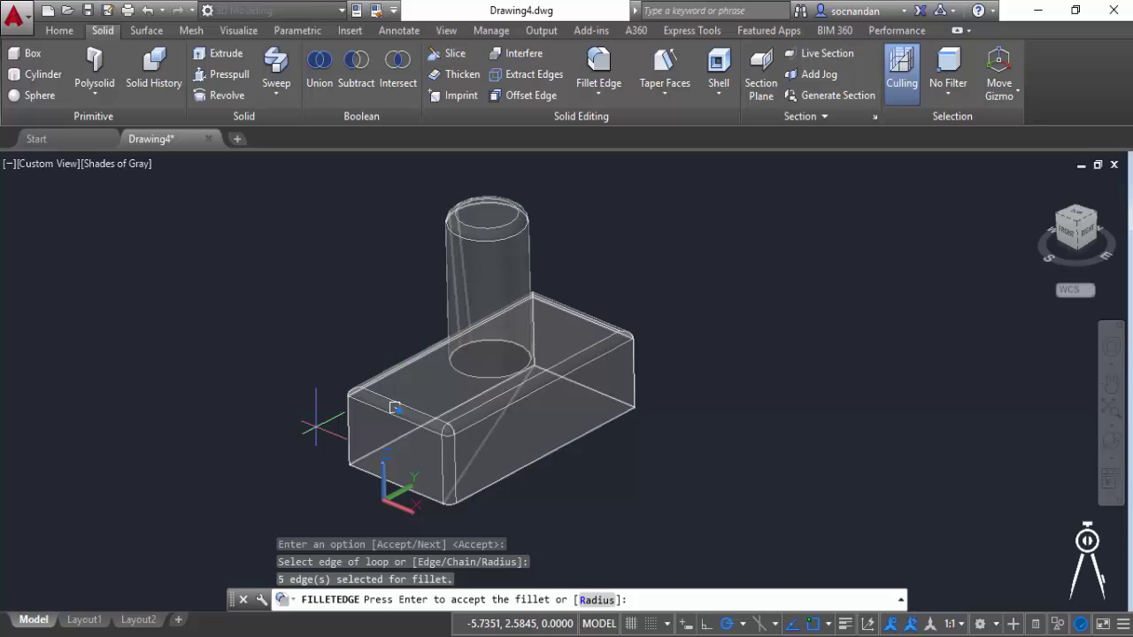
key(Return)
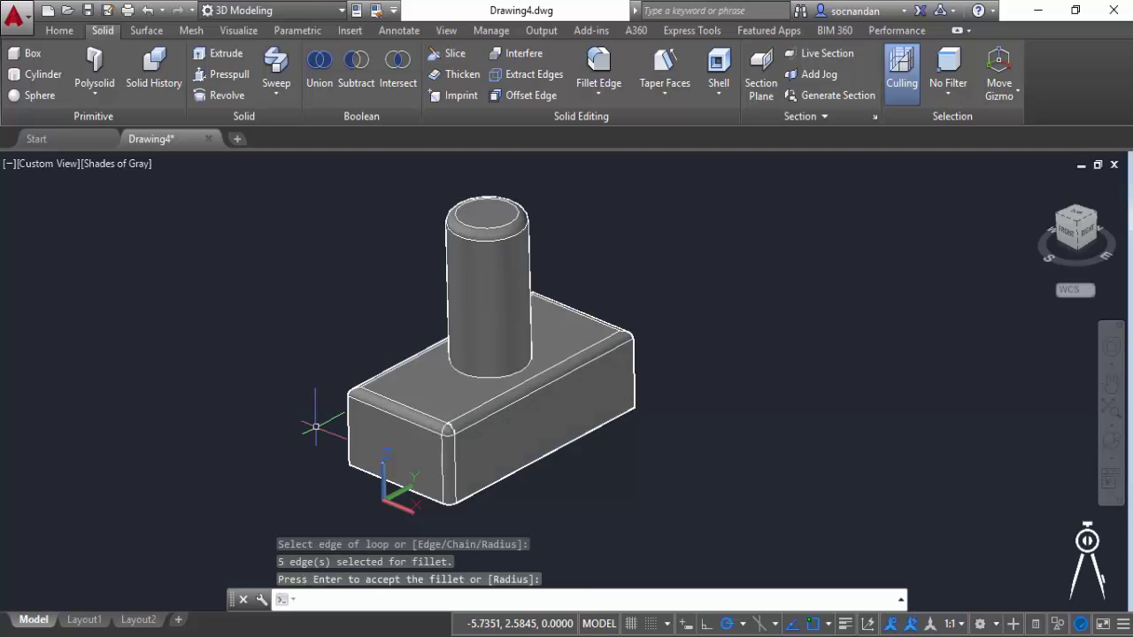
key(ctrl+z)
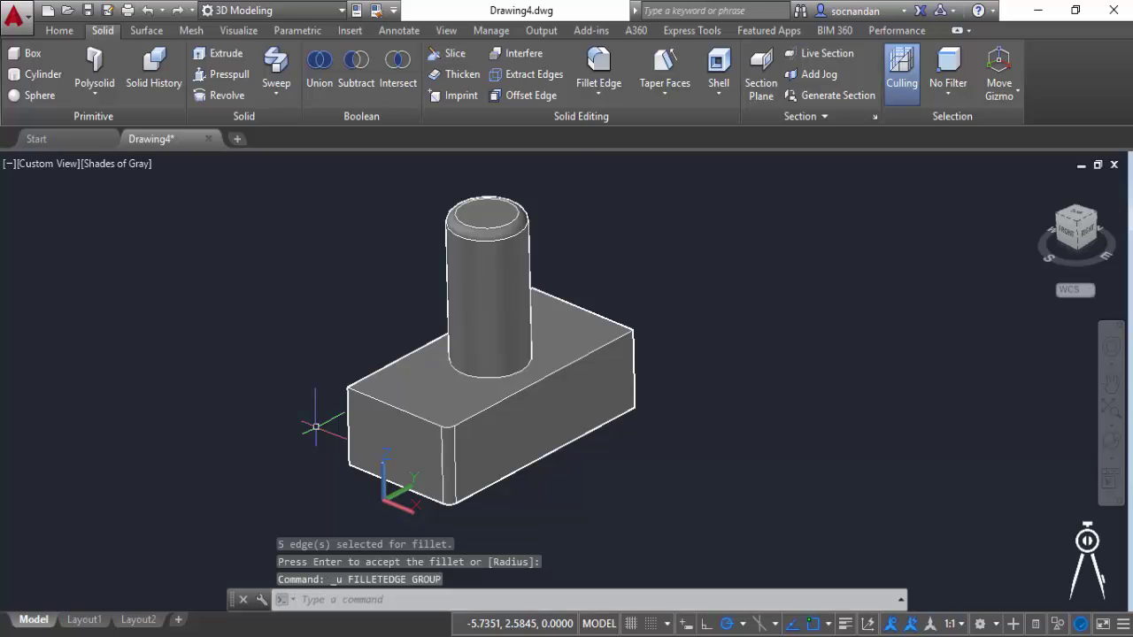
- Fillet the tangent edges along the box's top front and side with the Chain option, and undo all fillets on the model
click(602, 60)
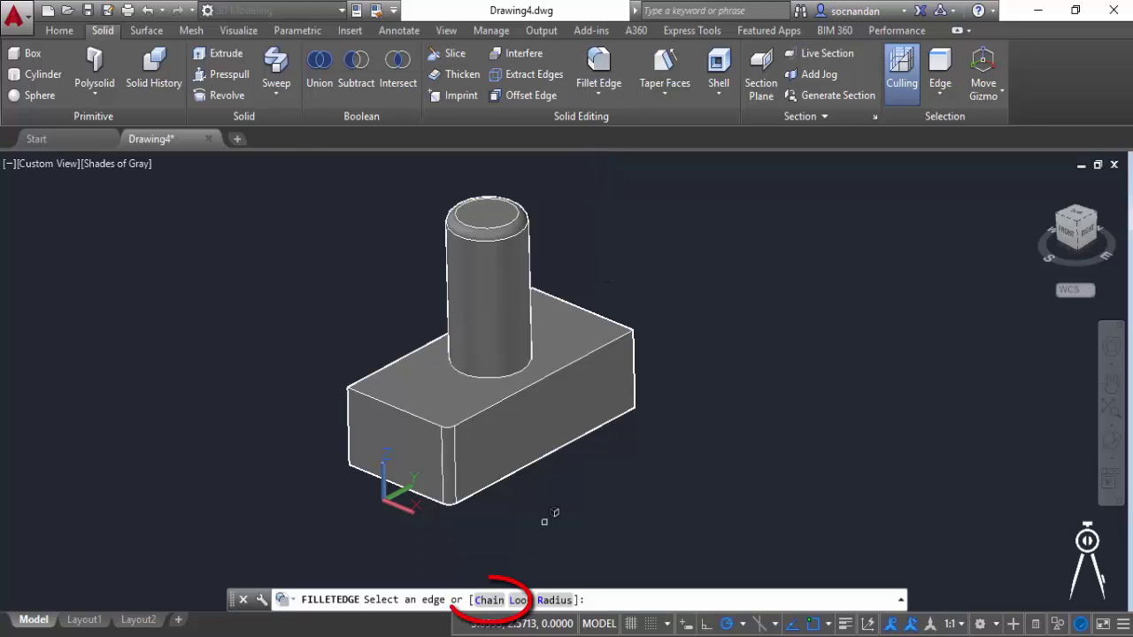
click(489, 601)
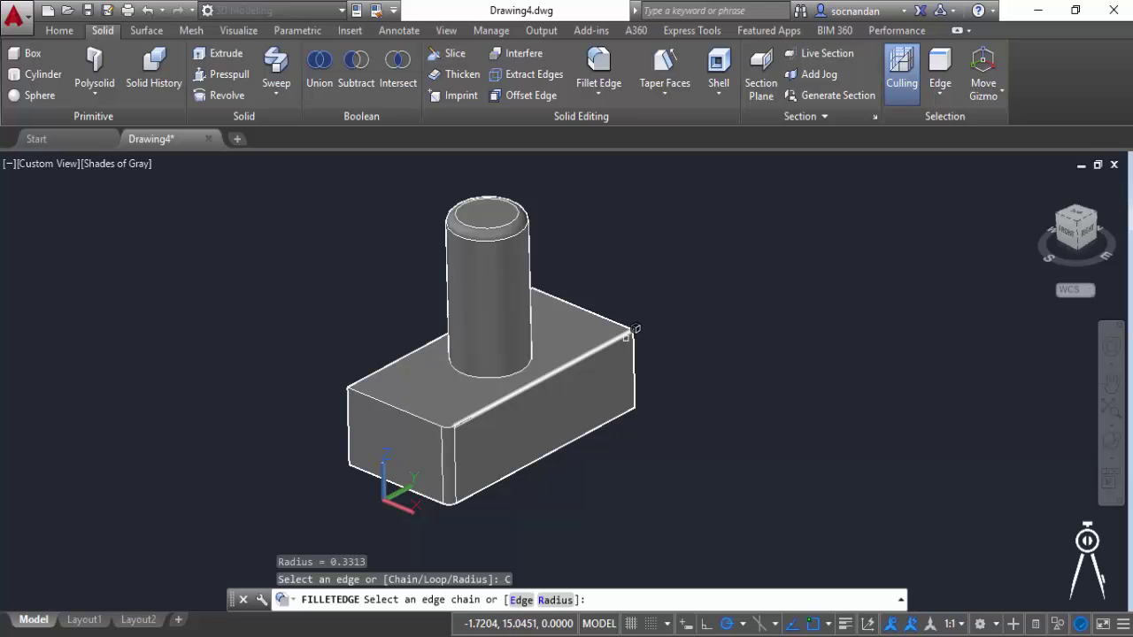
click(401, 395)
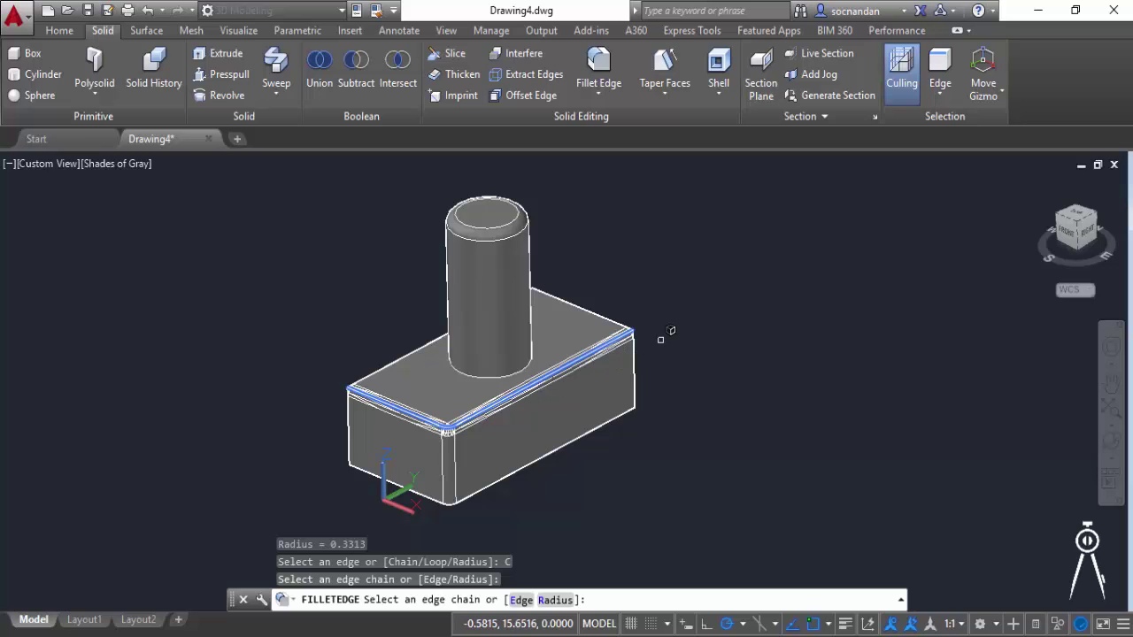
key(Return)
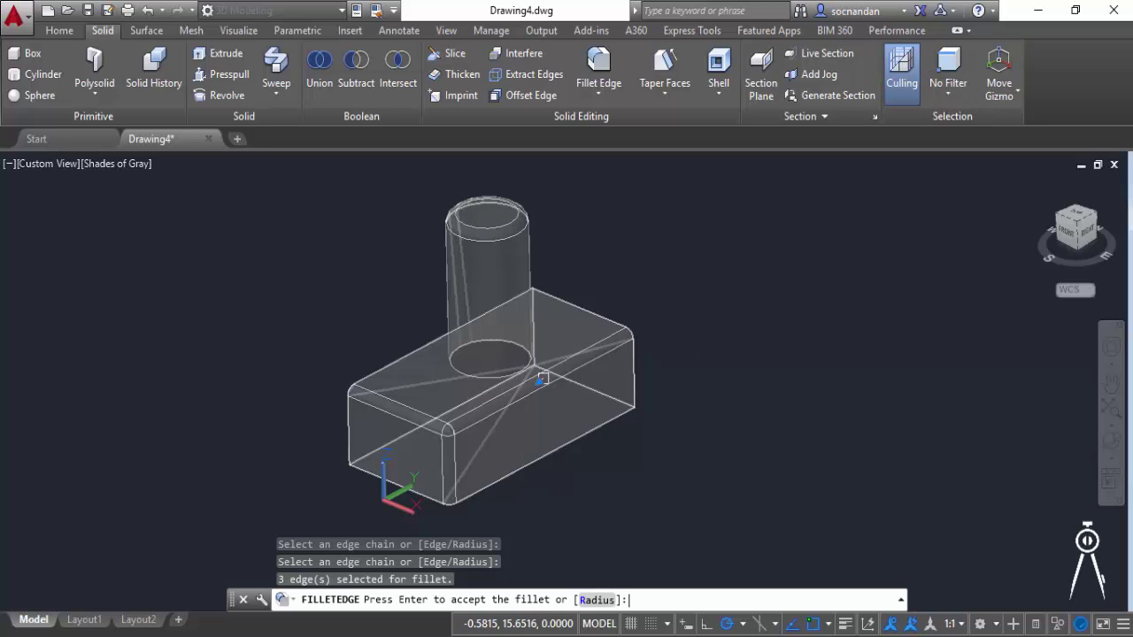
key(Return)
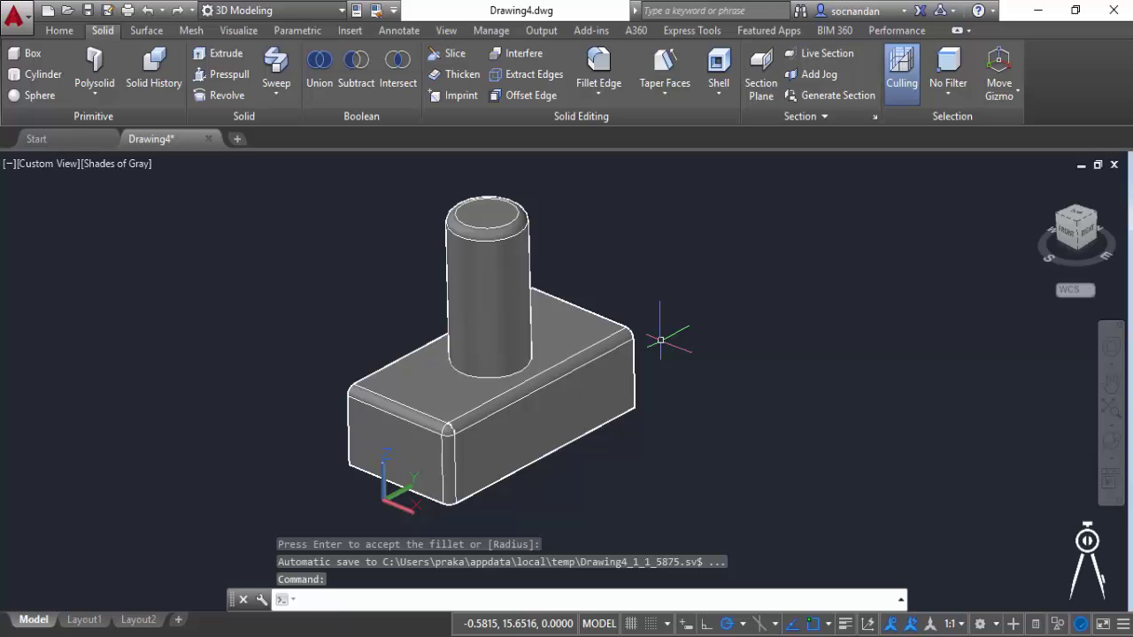
key(ctrl+z)
key(ctrl+y)
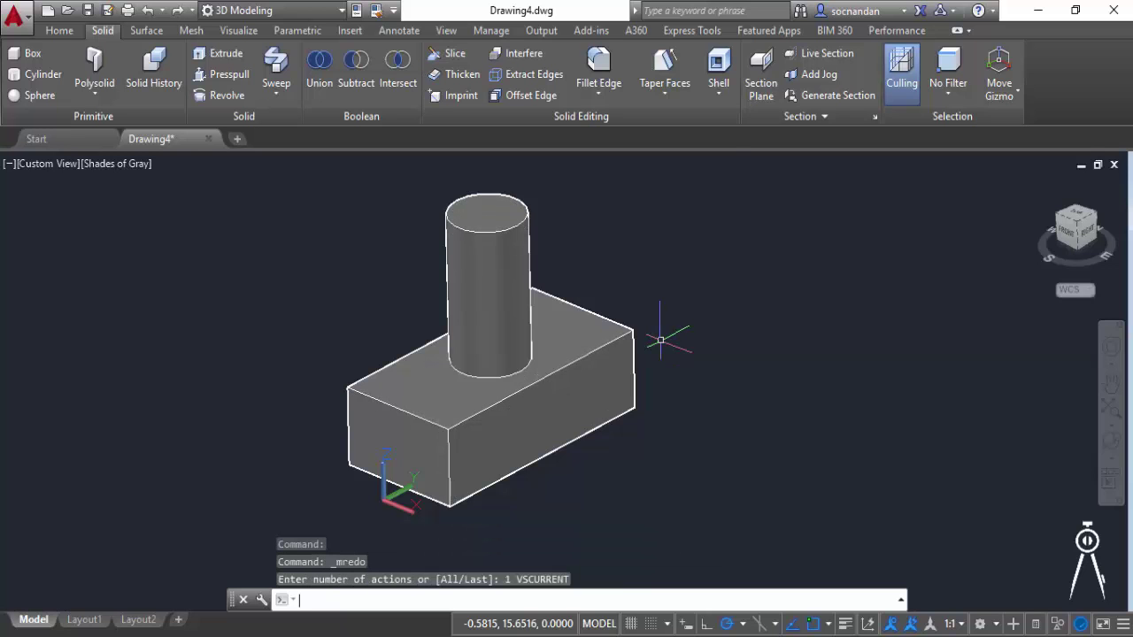
- Chamfer the short front edge of the box's top face with Distance1 of 1 and Distance2 of 0.5
click(599, 94)
click(628, 159)
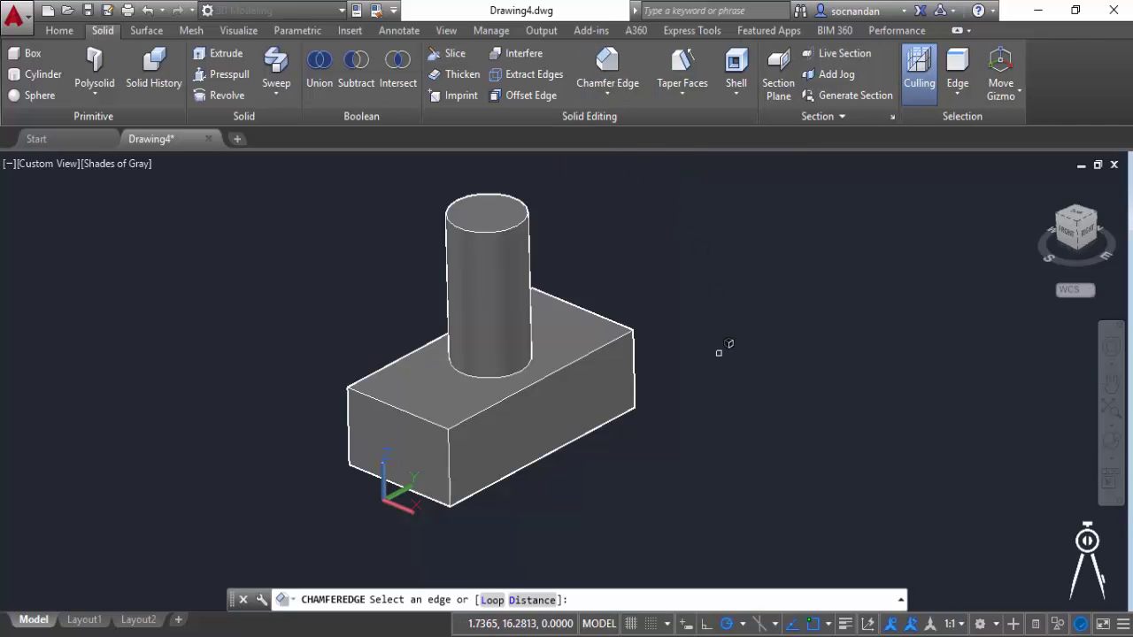
click(532, 600)
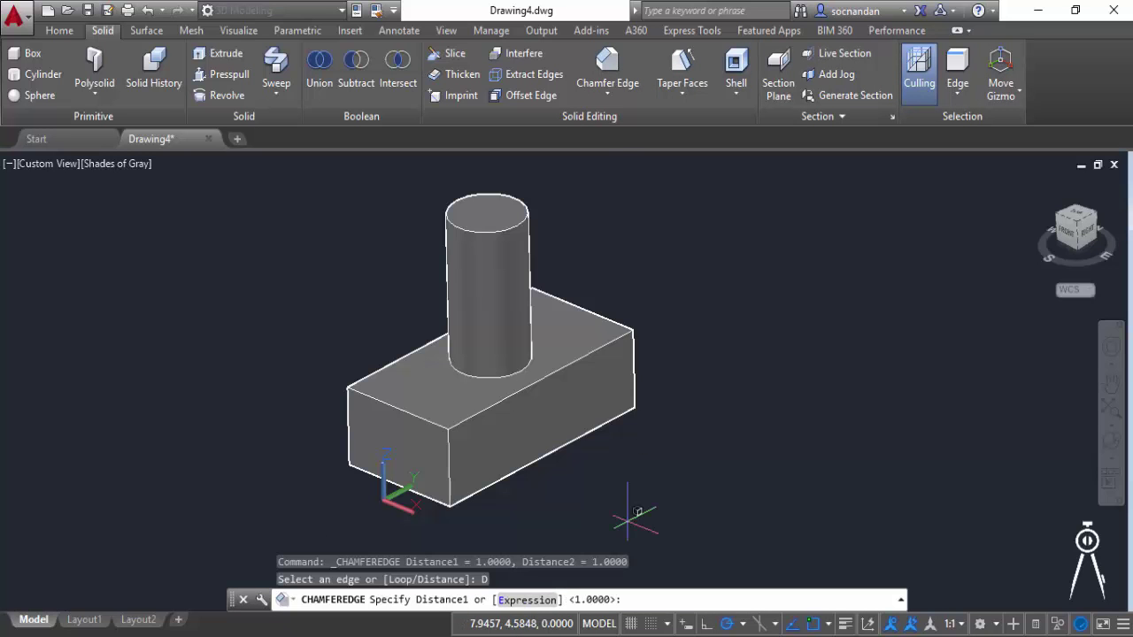
text(1)
key(Return)
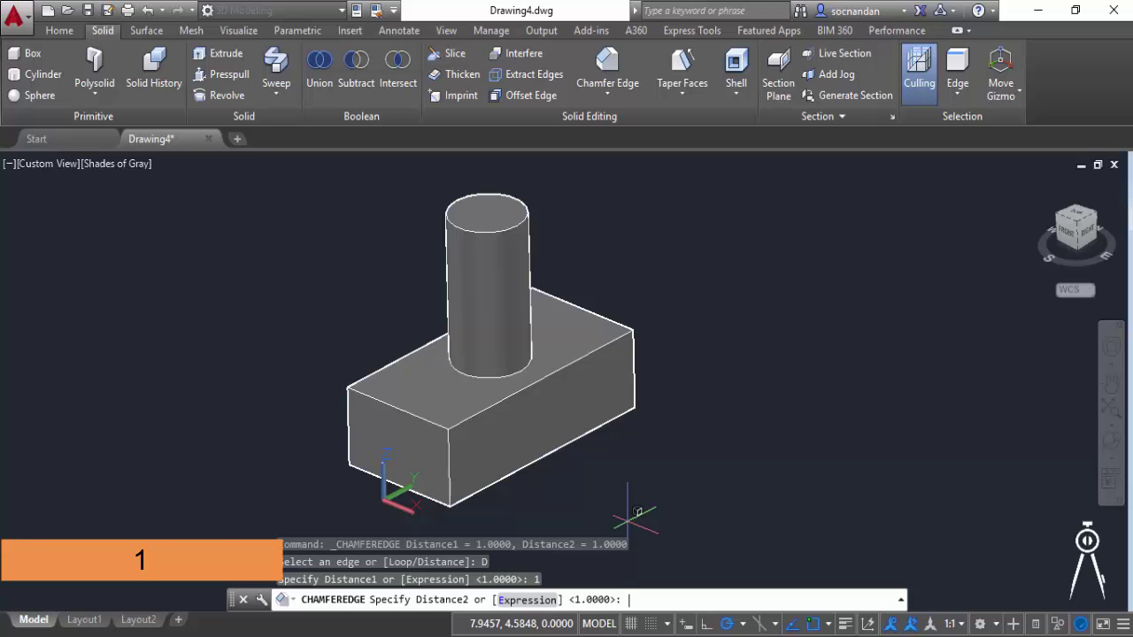
text(0.5)
key(Return)
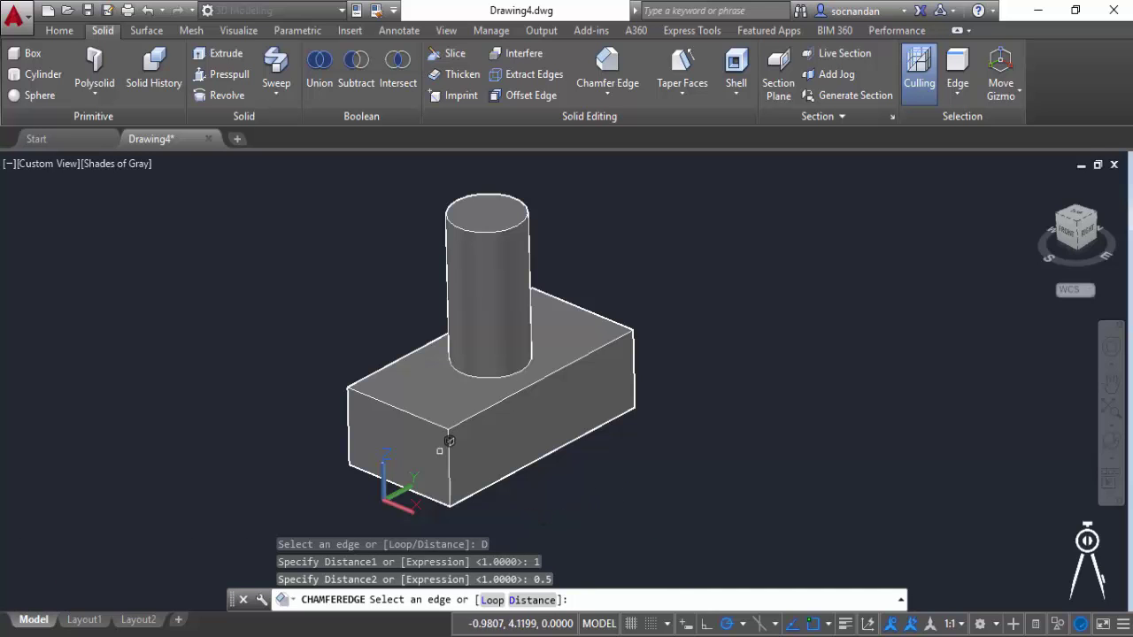
click(394, 405)
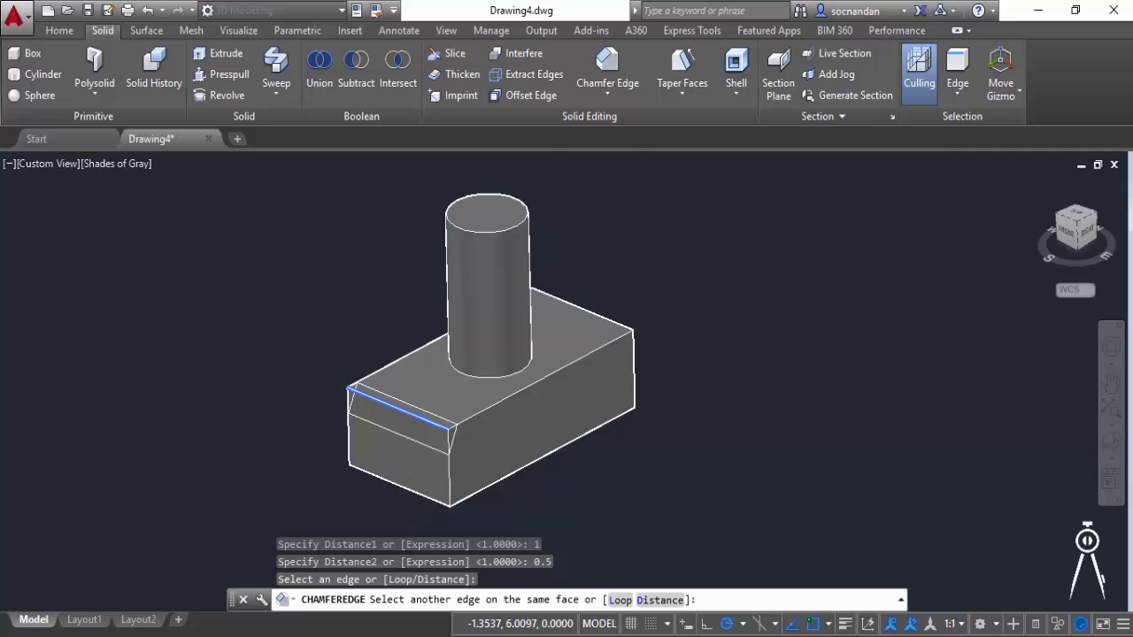
scroll(467, 429, up, 4)
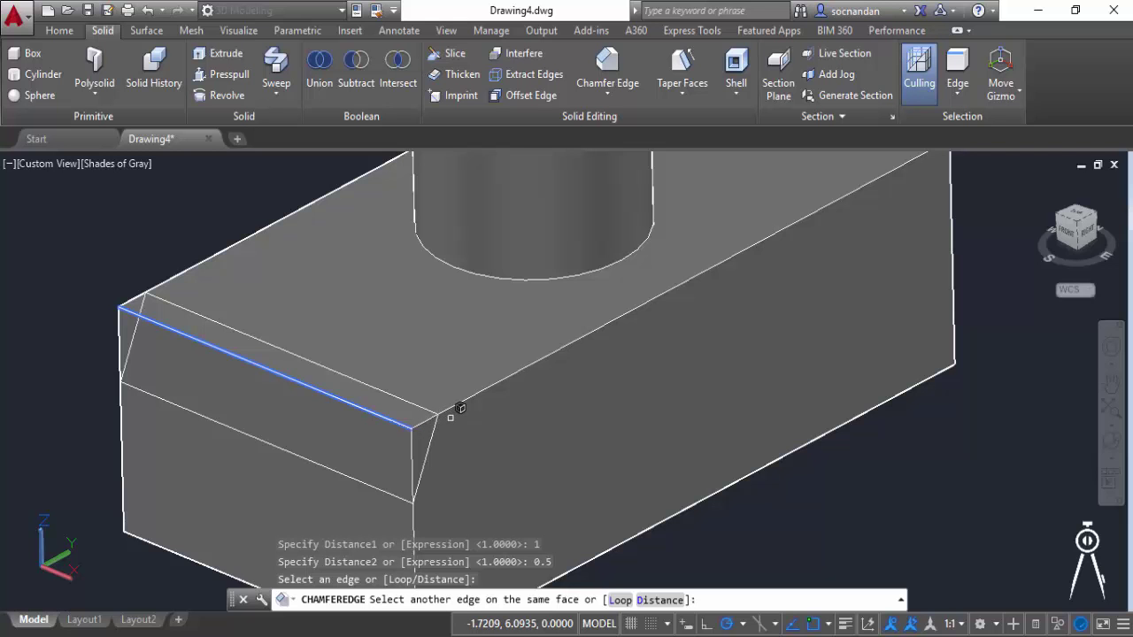
click(451, 416)
key(Return)
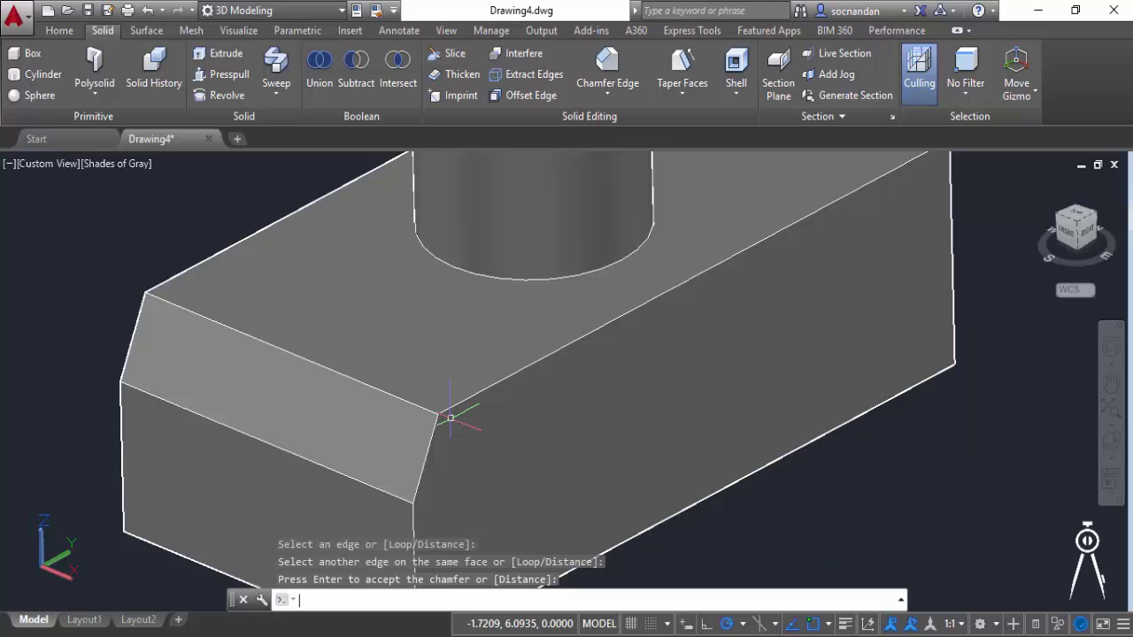
- Set up a chamfer on the long side edge of the box's top face with Distance1 and Distance2 both 1
scroll(451, 416, down, 2)
key(Return)
click(608, 71)
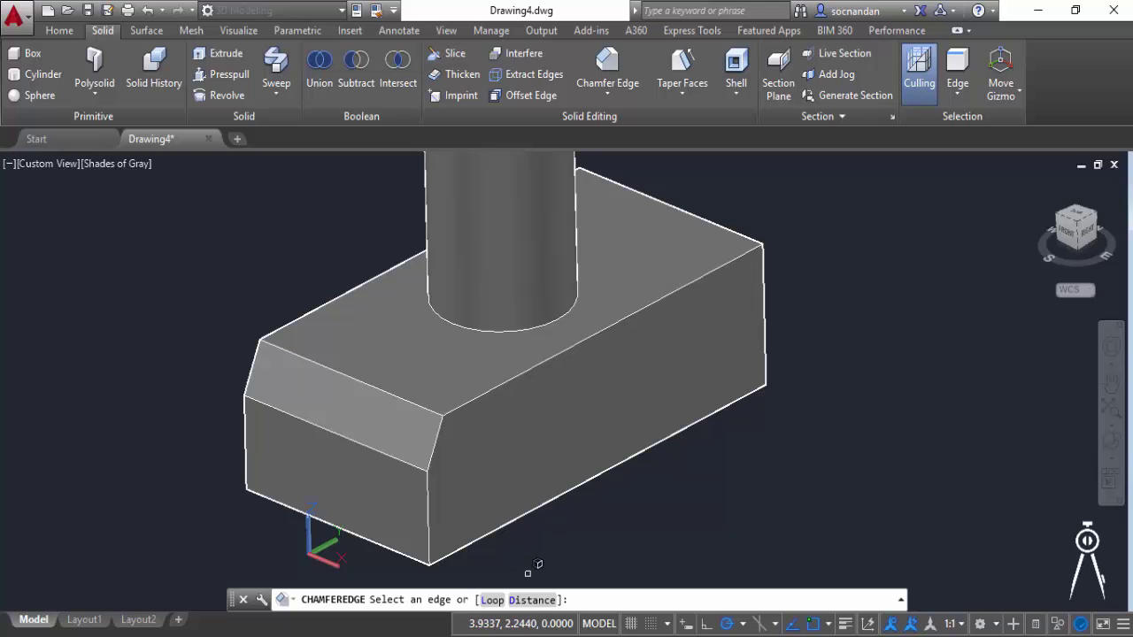
click(531, 600)
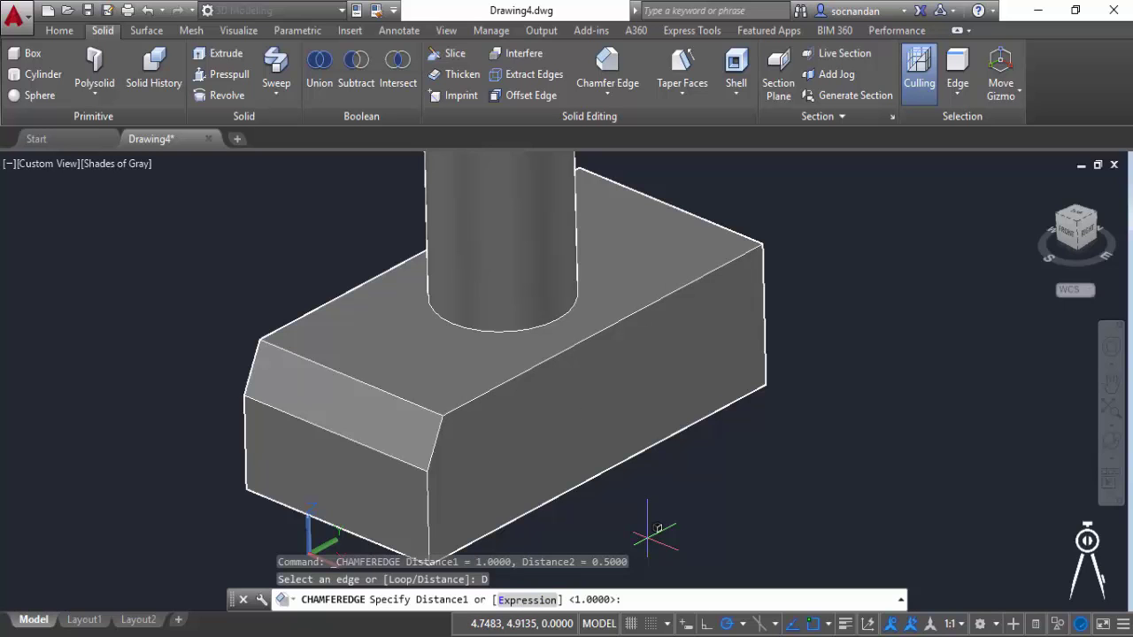
text(1)
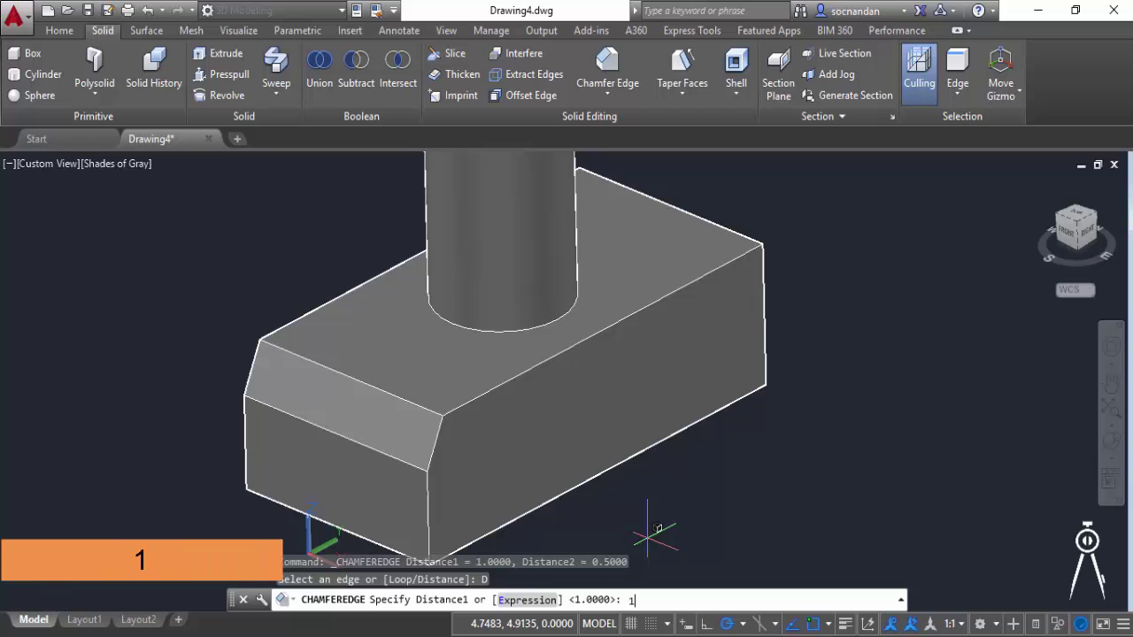
key(Return)
text(1)
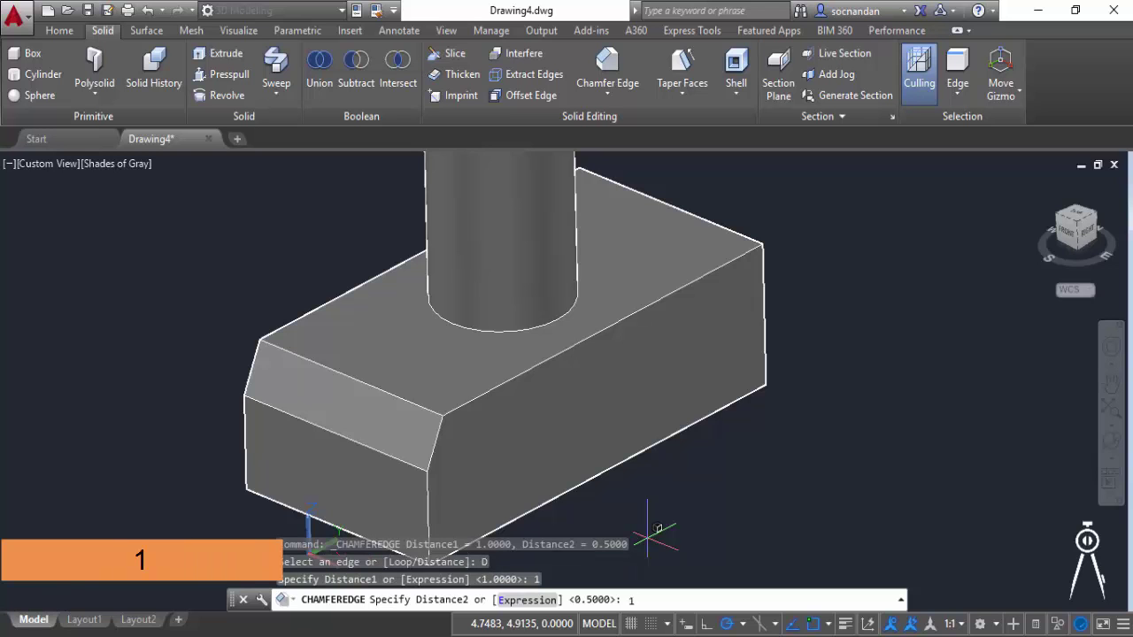
key(Return)
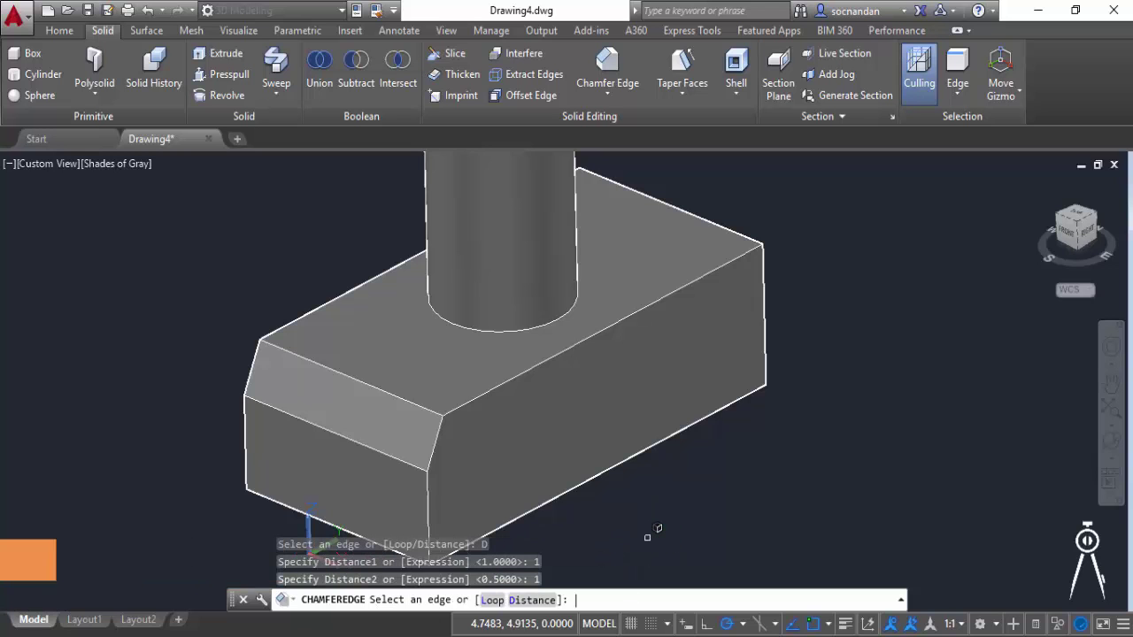
click(510, 379)
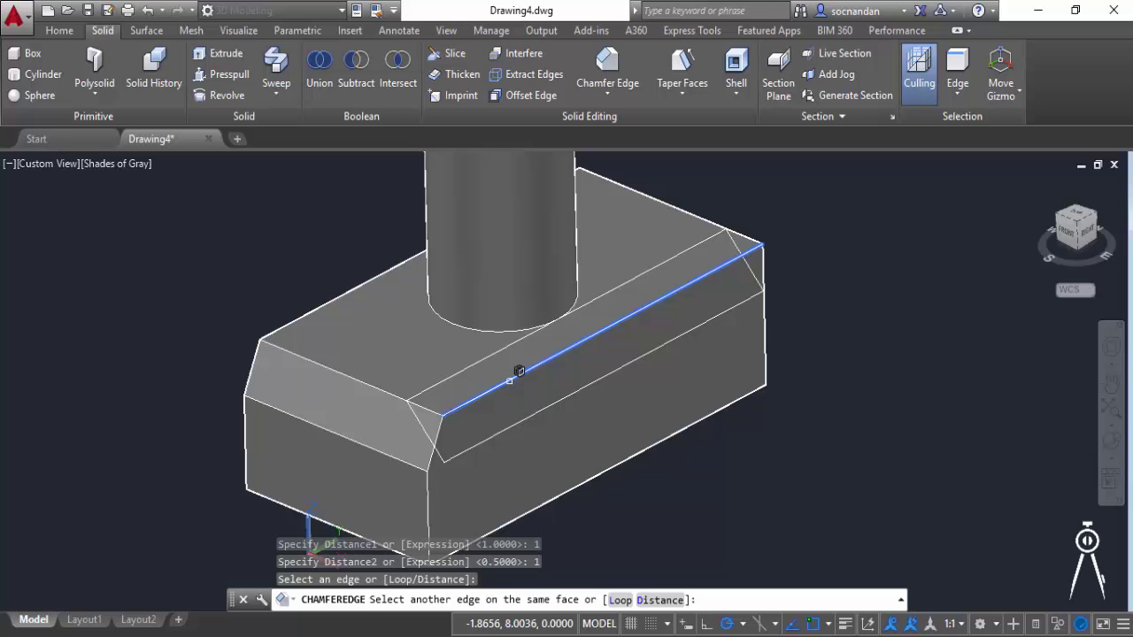
click(519, 371)
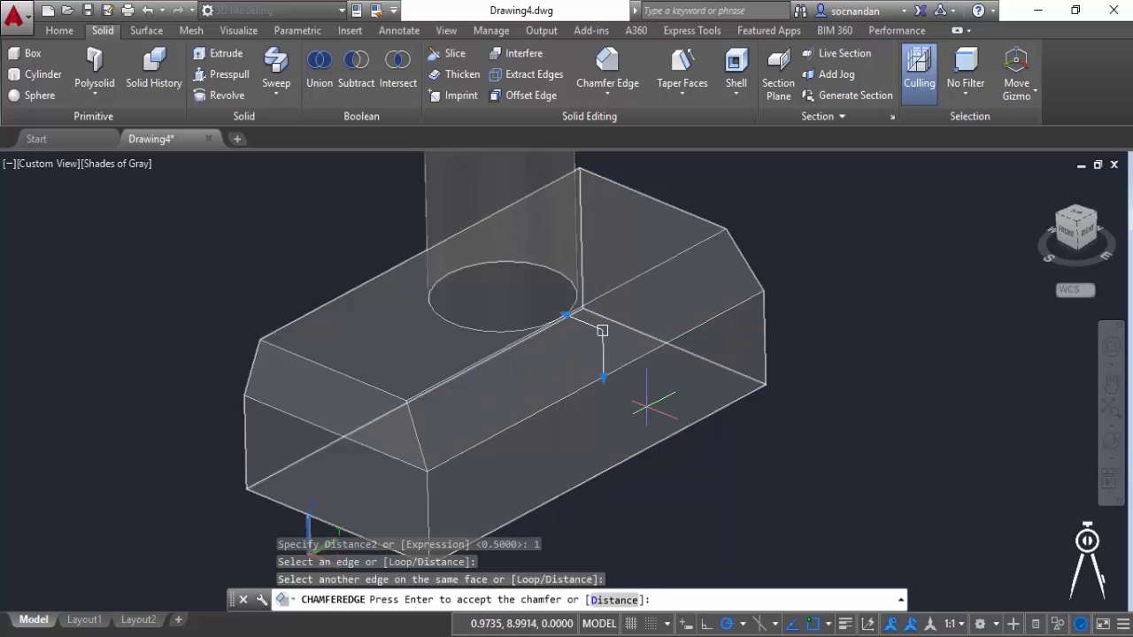
- Shorten both distances of the previewed side chamfer with its grips to about 0.75 and 0.68, and accept the chamfer
click(603, 377)
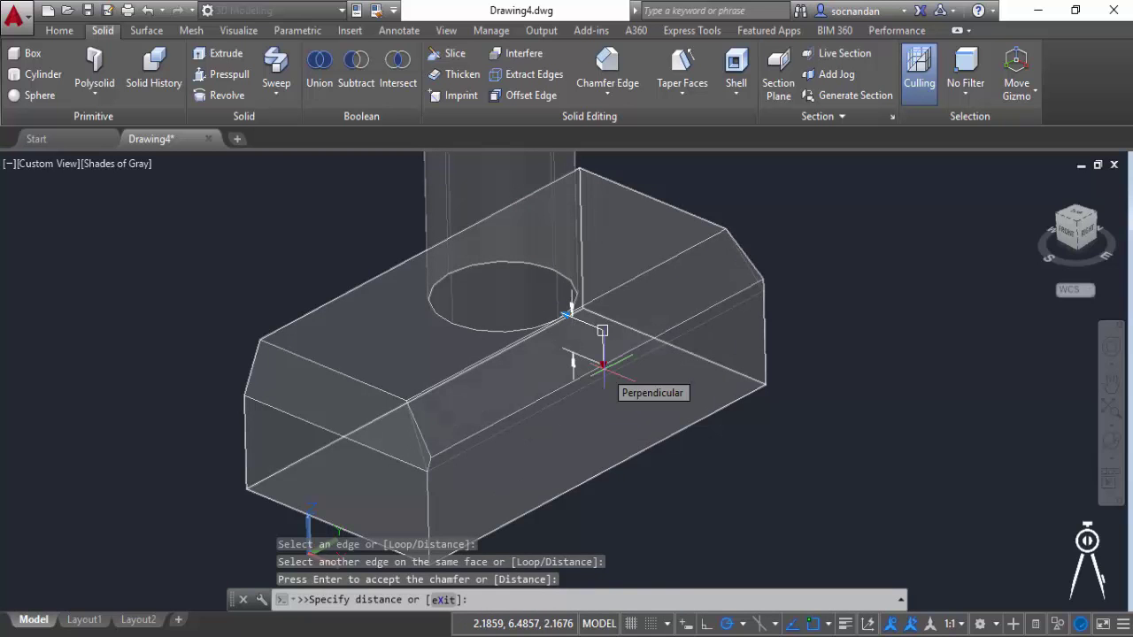
click(603, 365)
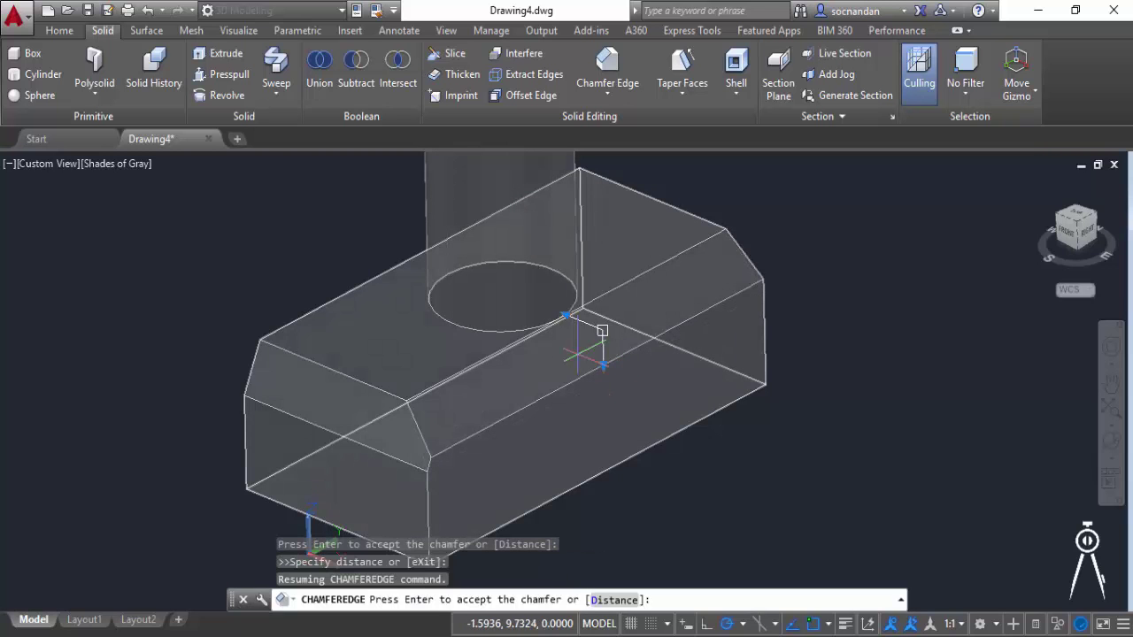
click(566, 316)
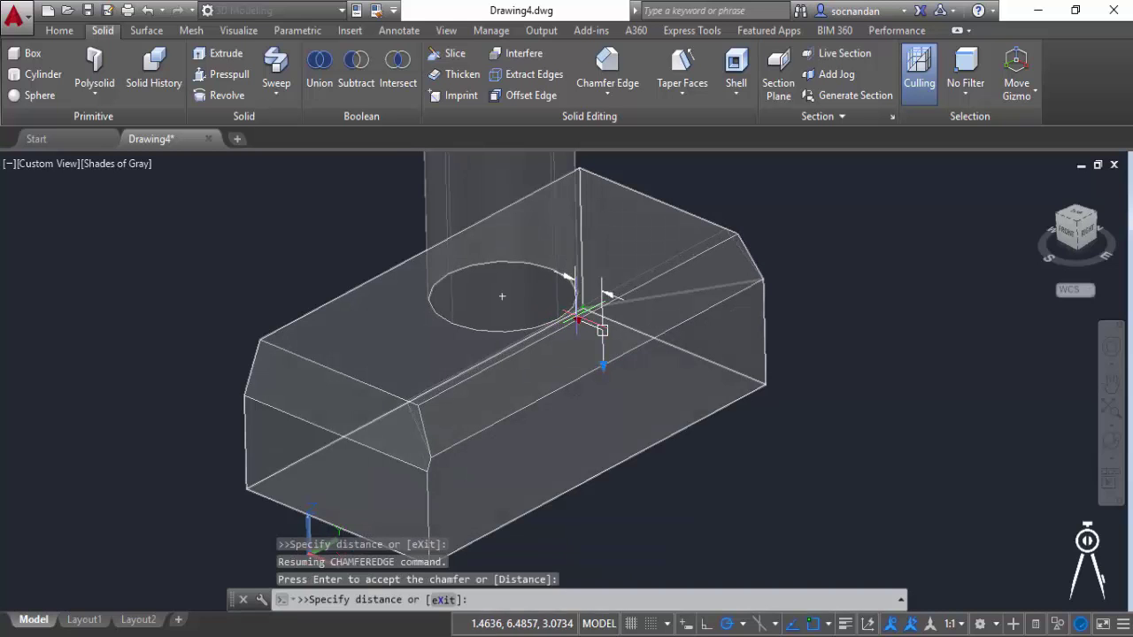
click(577, 320)
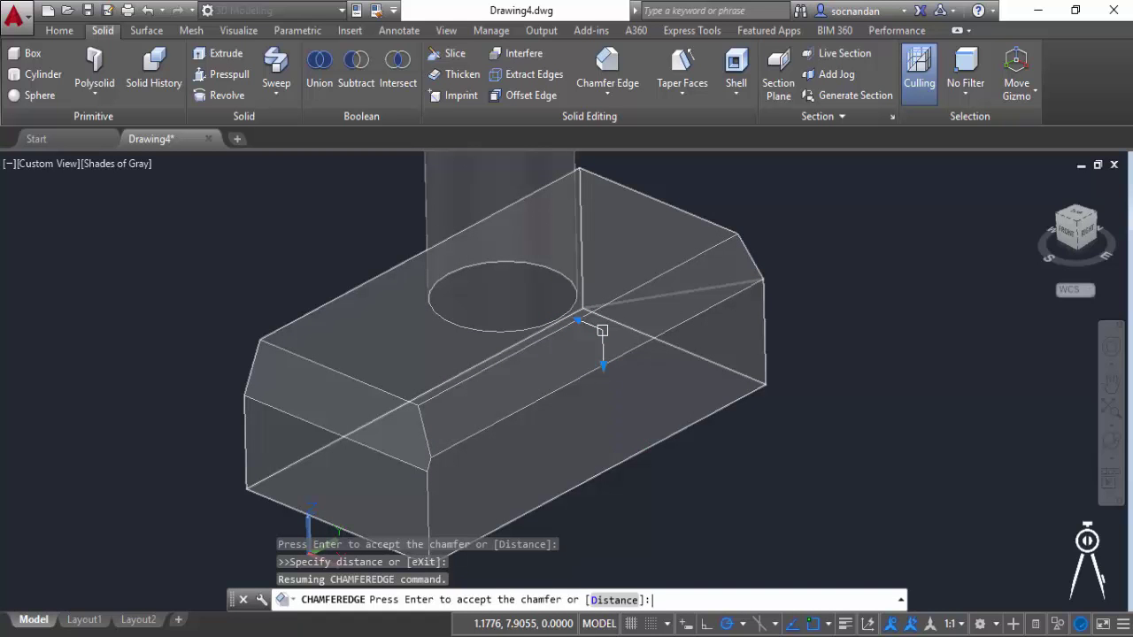
key(Return)
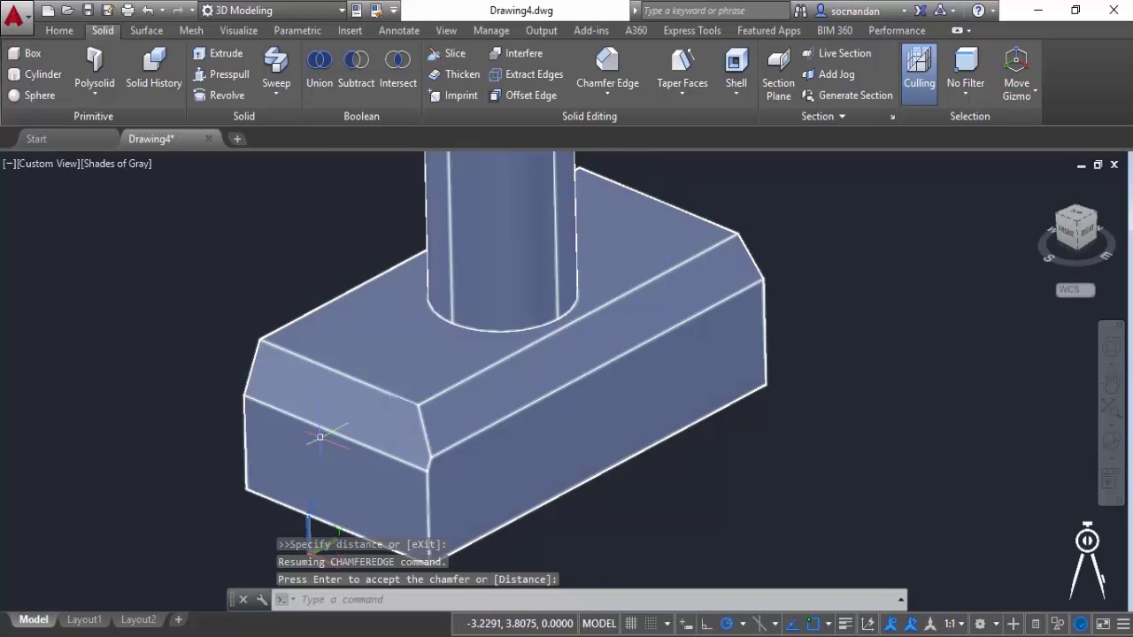
- Chamfer the loop of edges around the box's front face with the Loop option, keeping the current distances
click(614, 83)
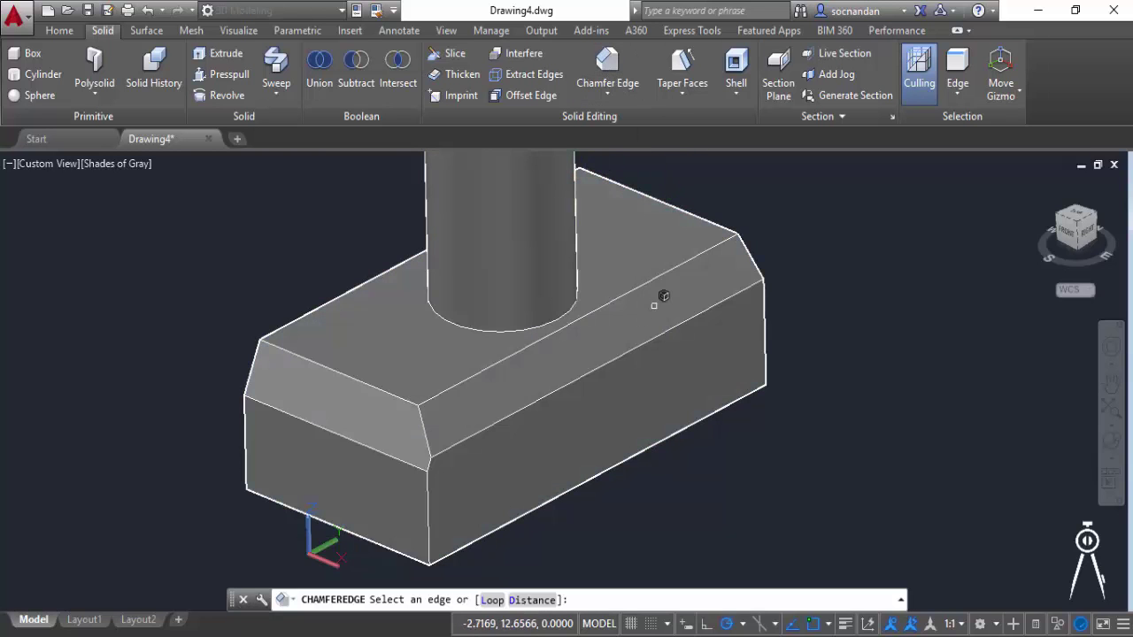
click(494, 601)
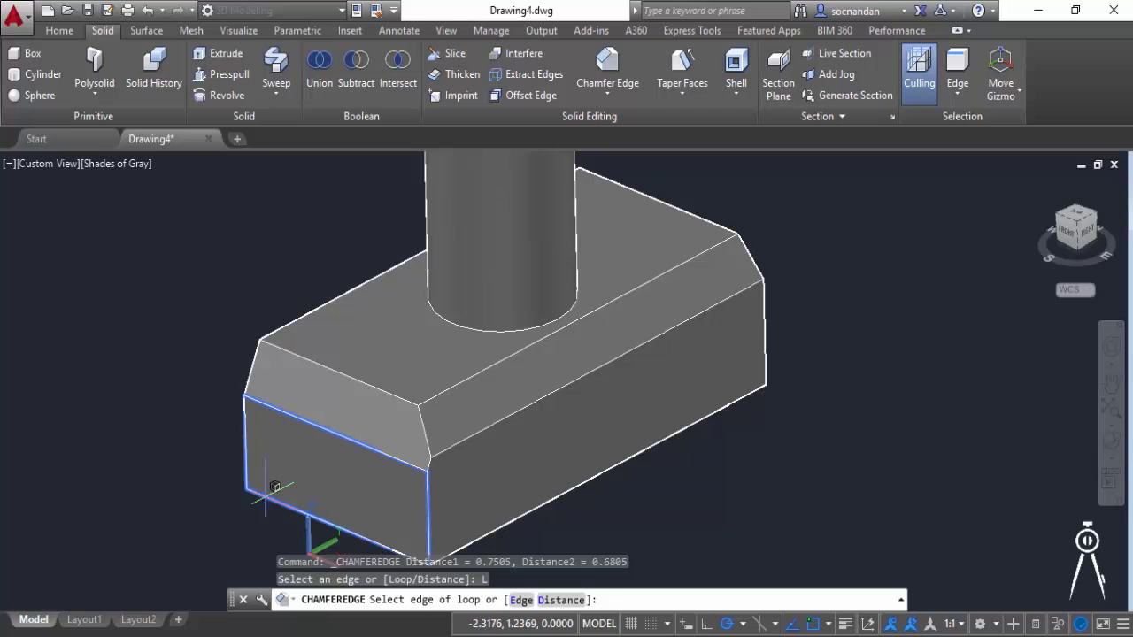
click(275, 486)
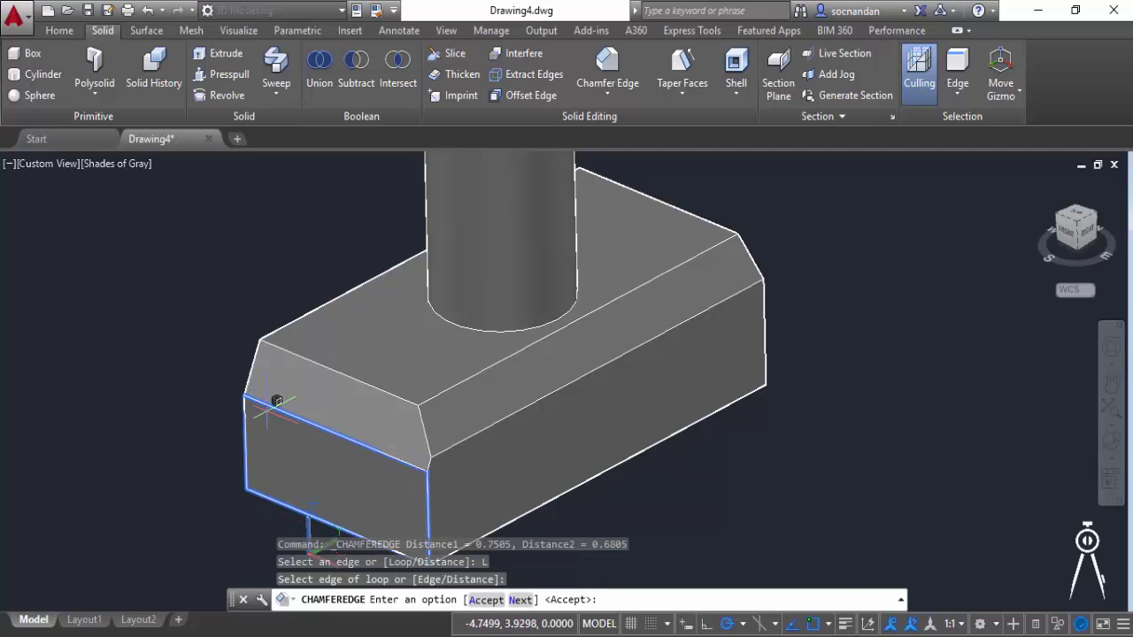
middle_drag(336, 455, 297, 407)
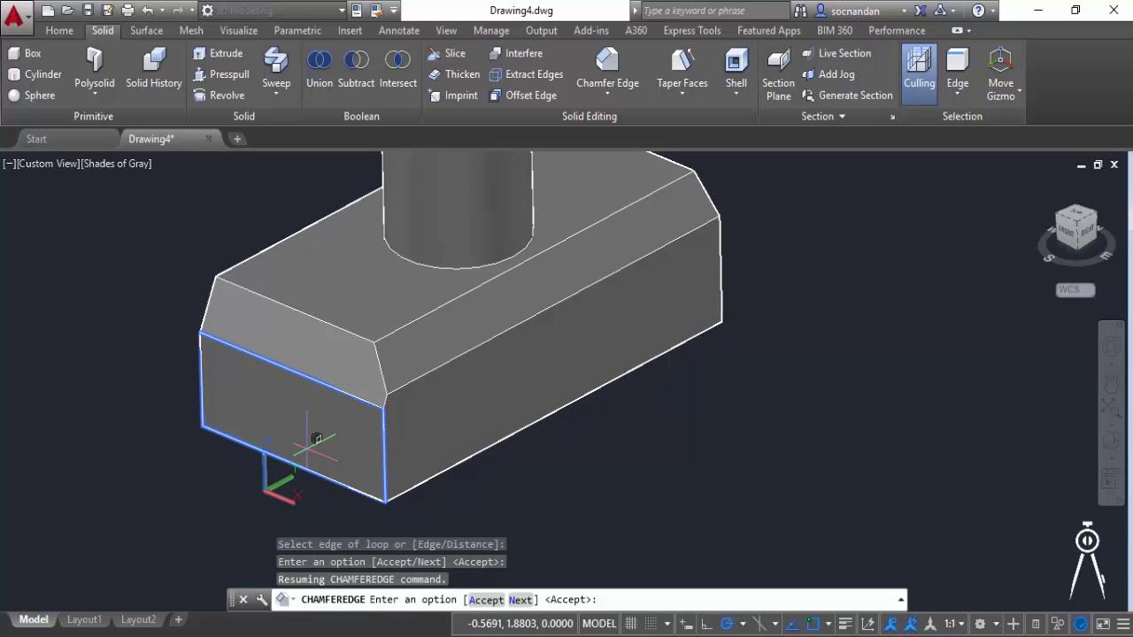
key(Return)
key(Return)
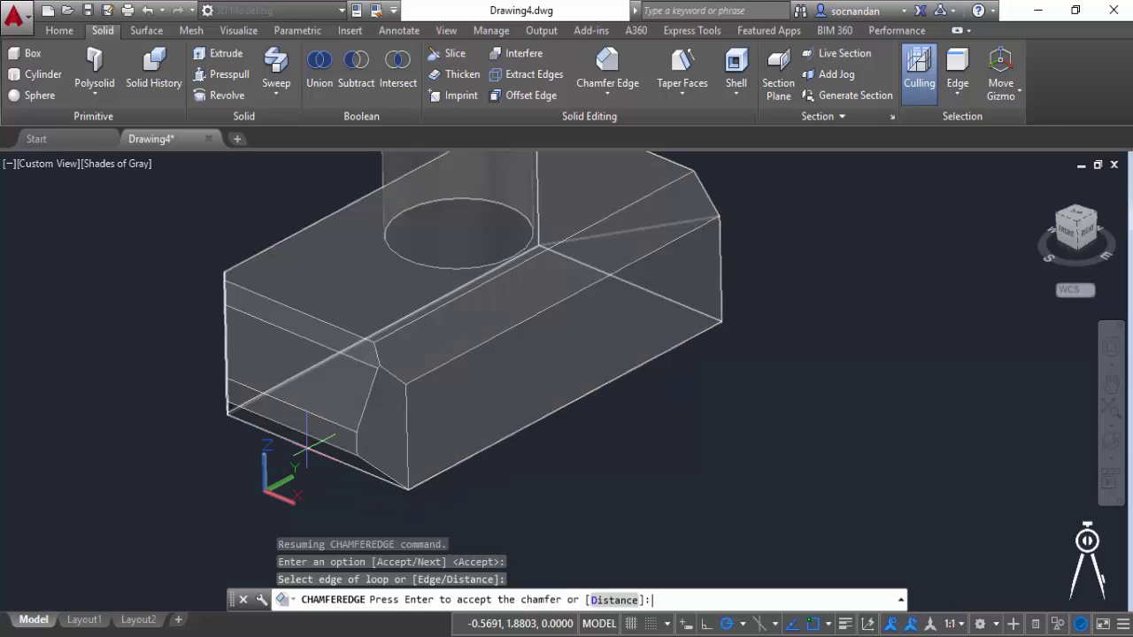
key(Return)
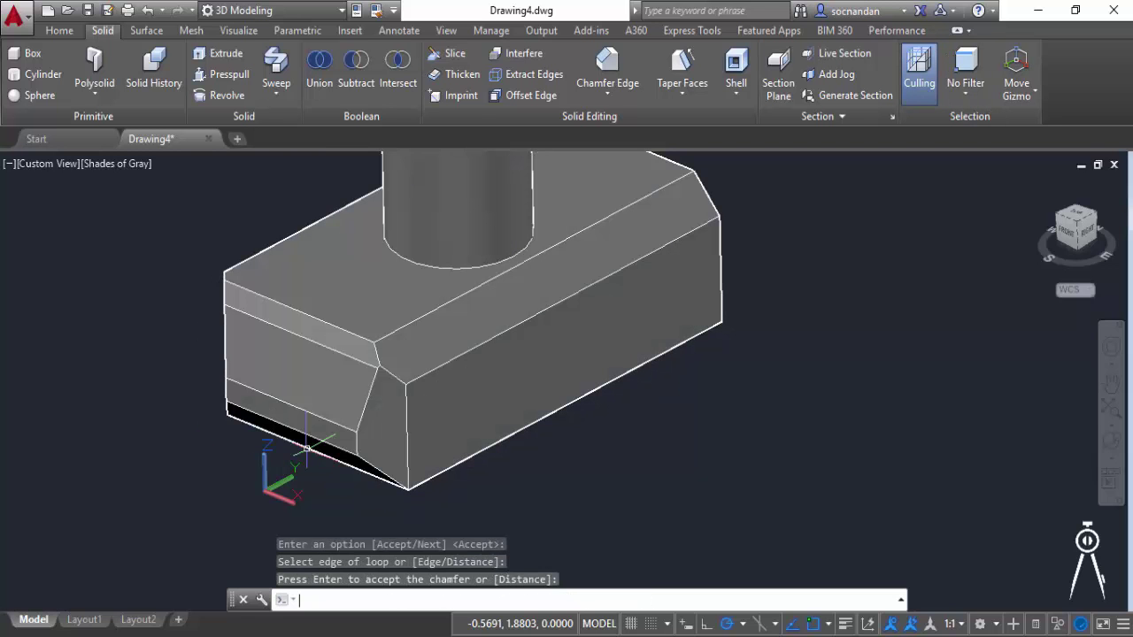
click(306, 449)
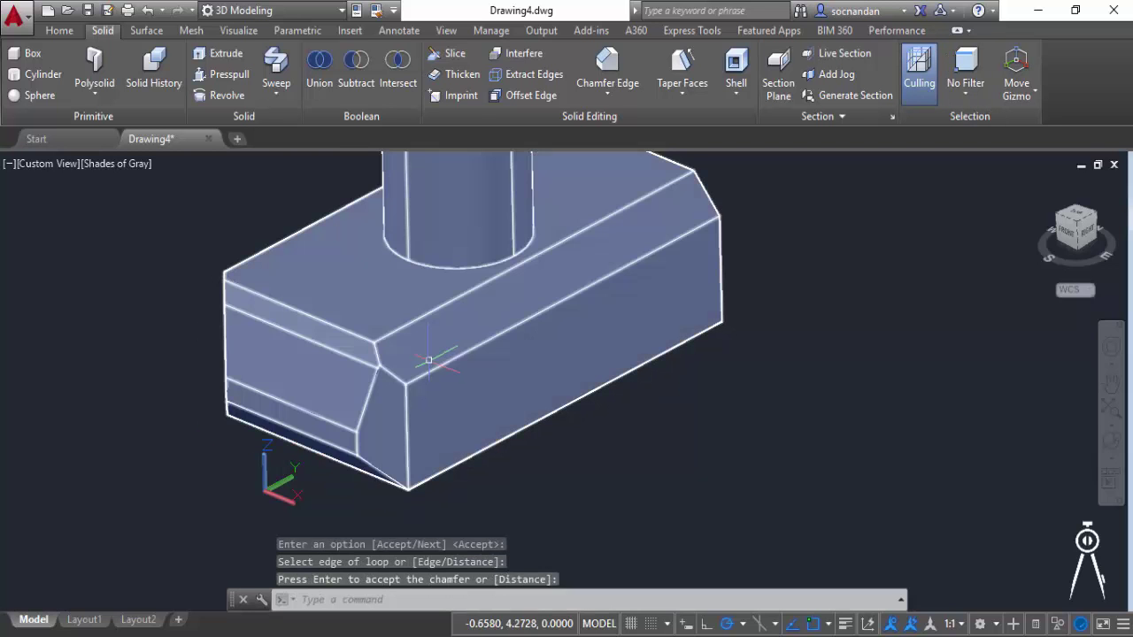
- Examine the chamfered front face and the whole solid from different angles with free orbit
click(1112, 440)
drag(473, 412, 601, 345)
drag(515, 303, 397, 384)
drag(614, 285, 607, 299)
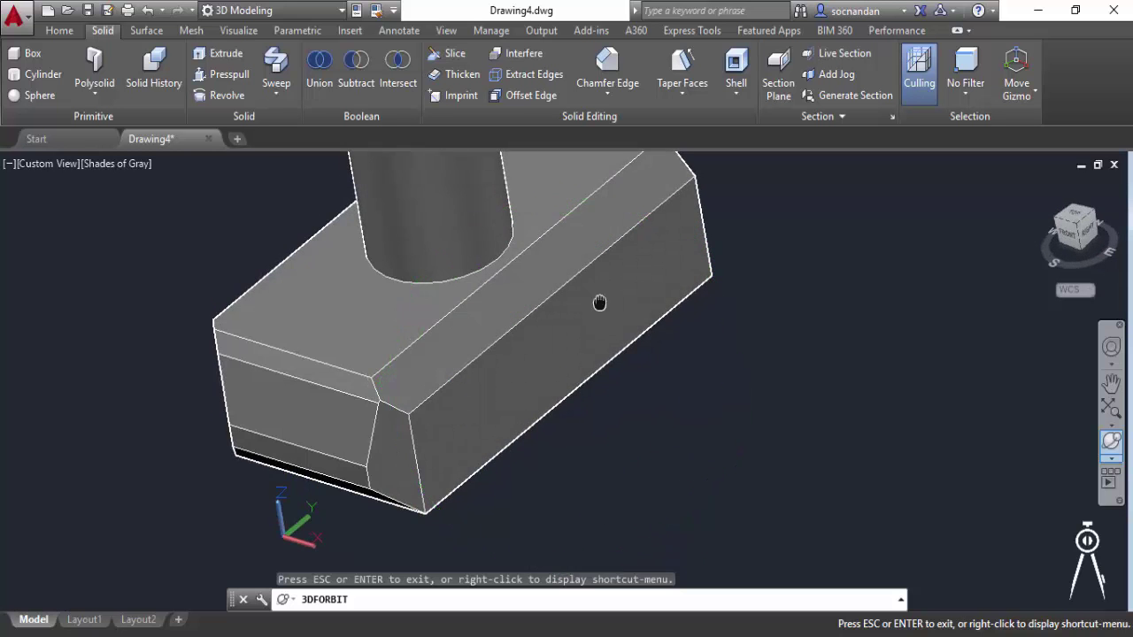
middle_drag(601, 276, 605, 324)
scroll(605, 320, down, 2)
right_click(687, 232)
click(708, 242)
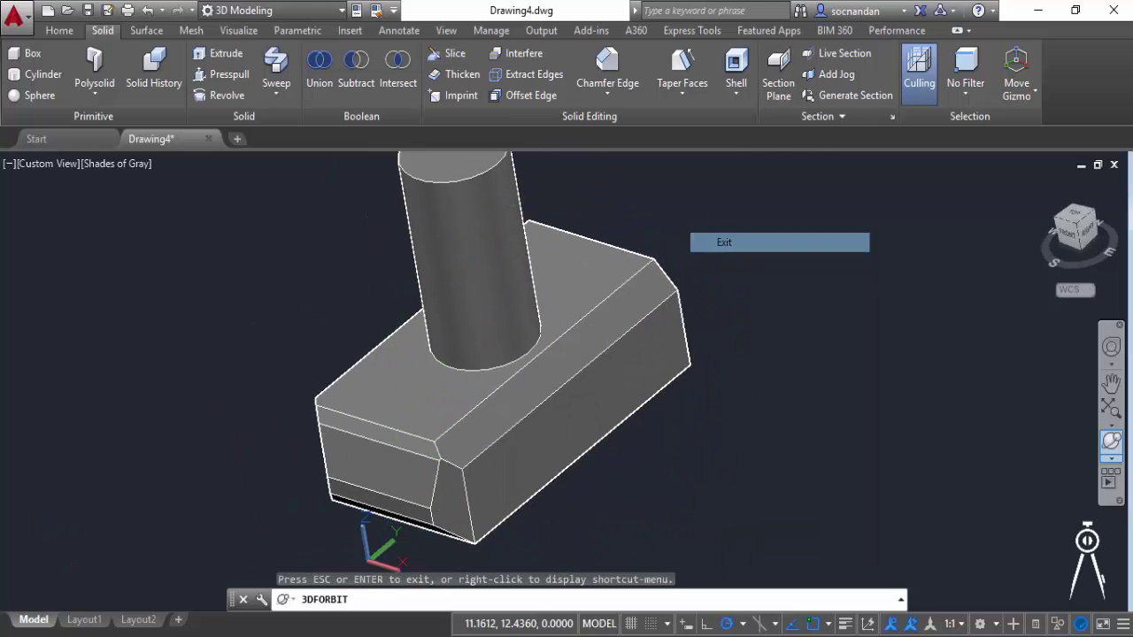
middle_drag(582, 331, 599, 389)
key(Escape)
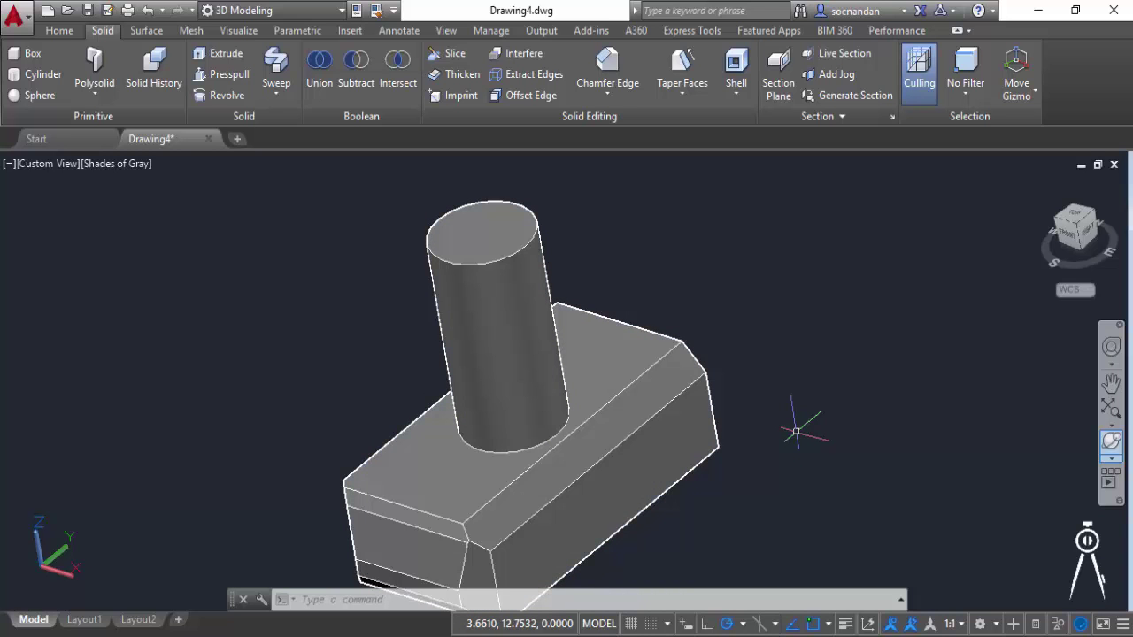
- Undo the view changes and all chamfers on the model
key(ctrl+z)
key(ctrl+z)
key(ctrl+z)
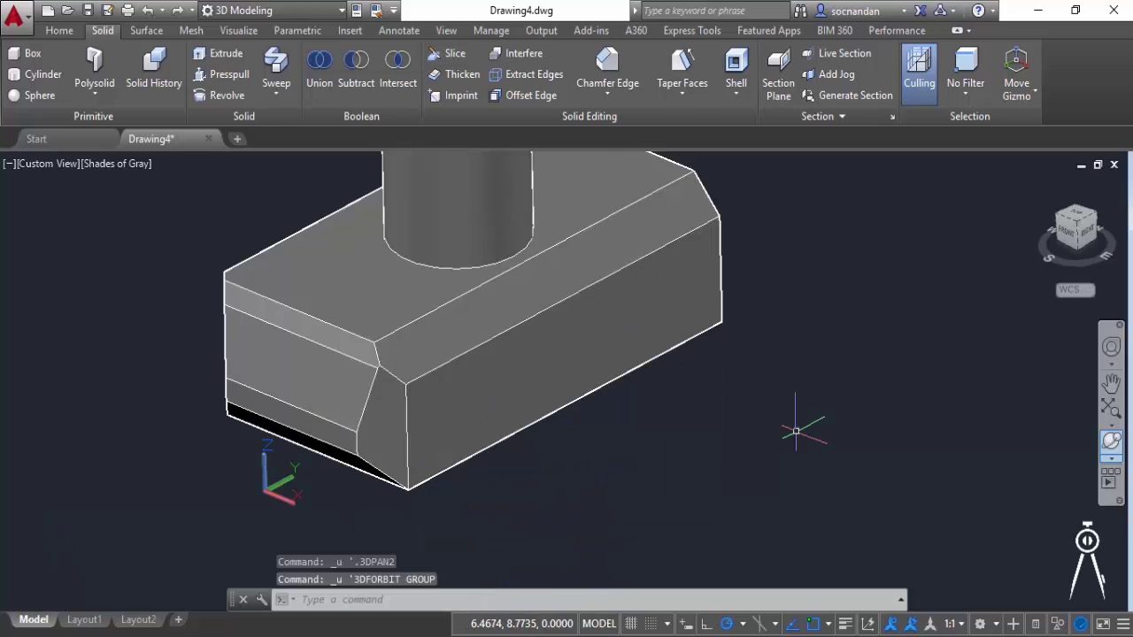
key(ctrl+z)
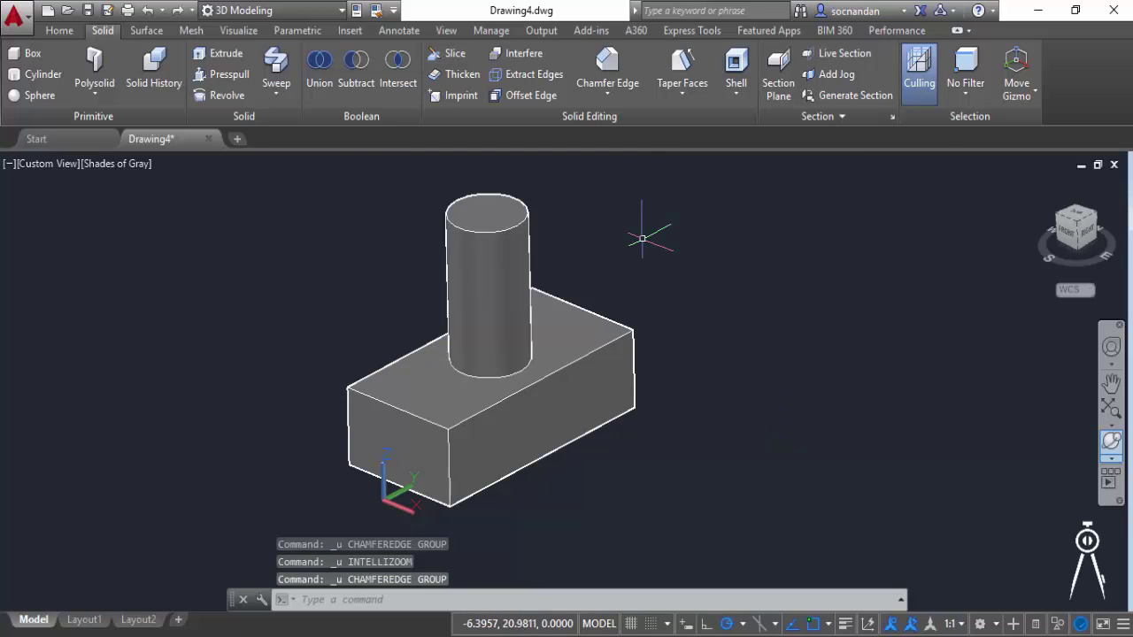
- Chamfer the circular edge where the cylinder meets the box with both distances 0.5, and undo that chamfer
click(607, 69)
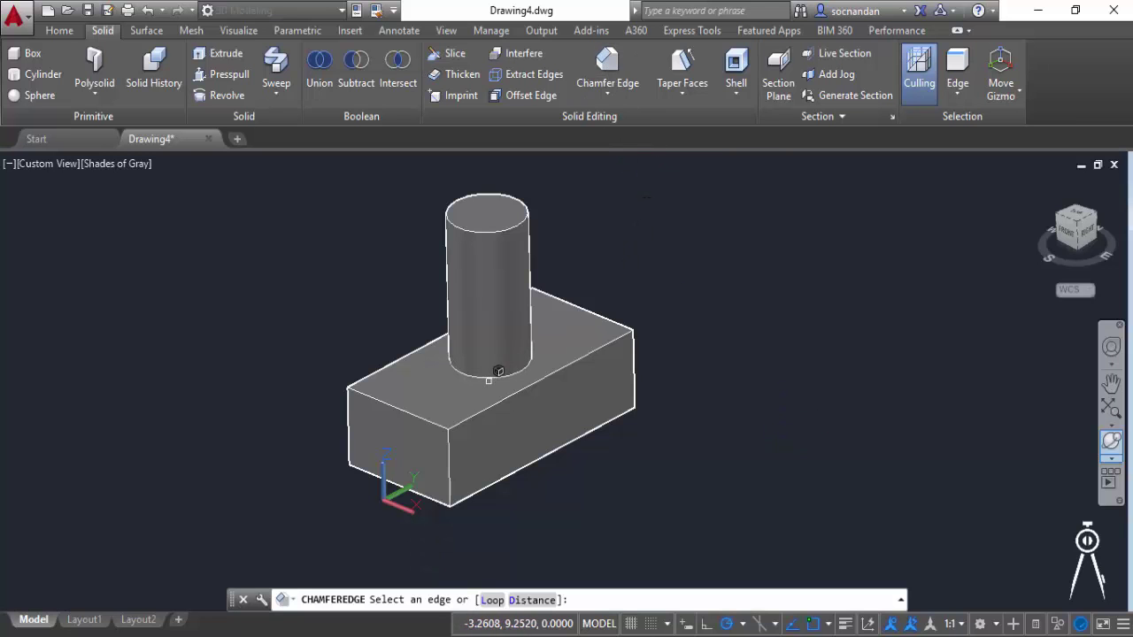
click(531, 600)
text(0.5)
key(Return)
text(0.)
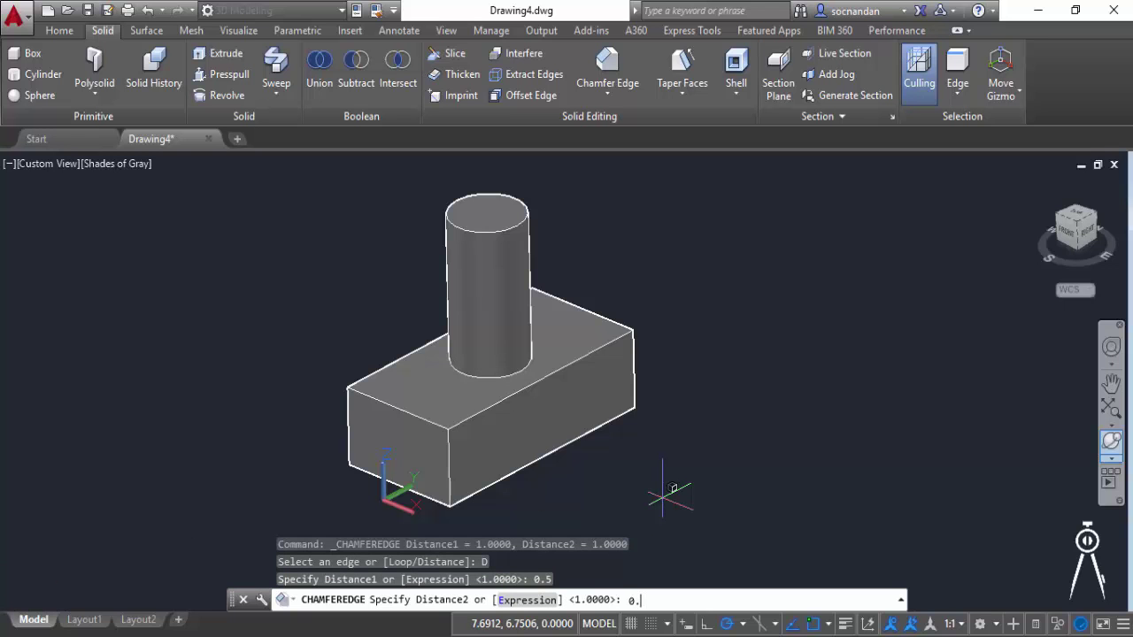
key(Return)
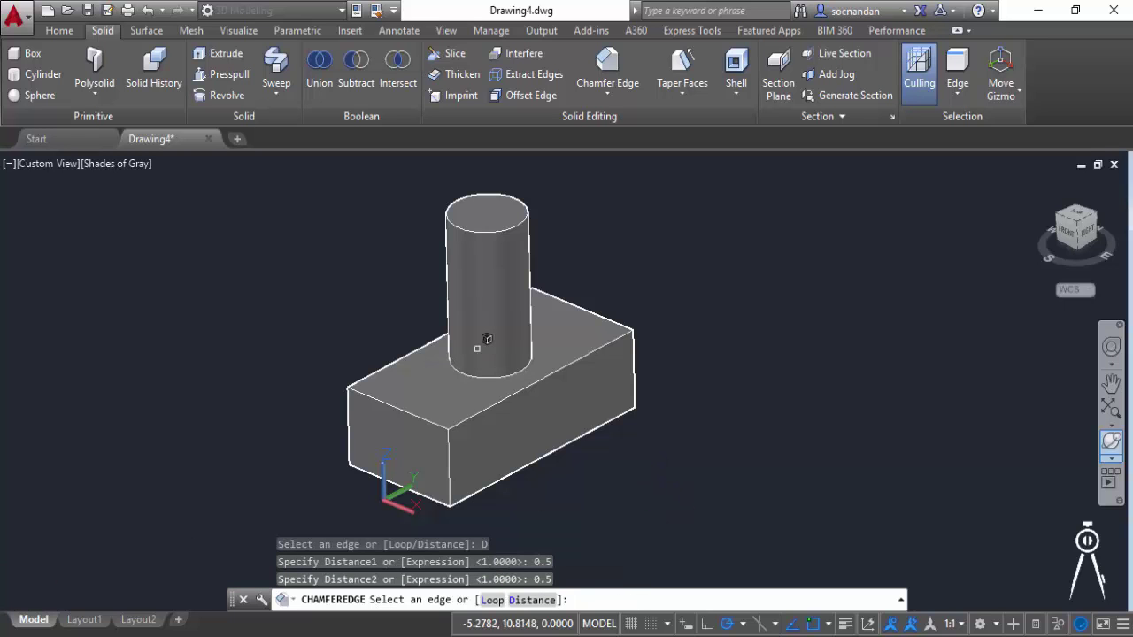
click(500, 368)
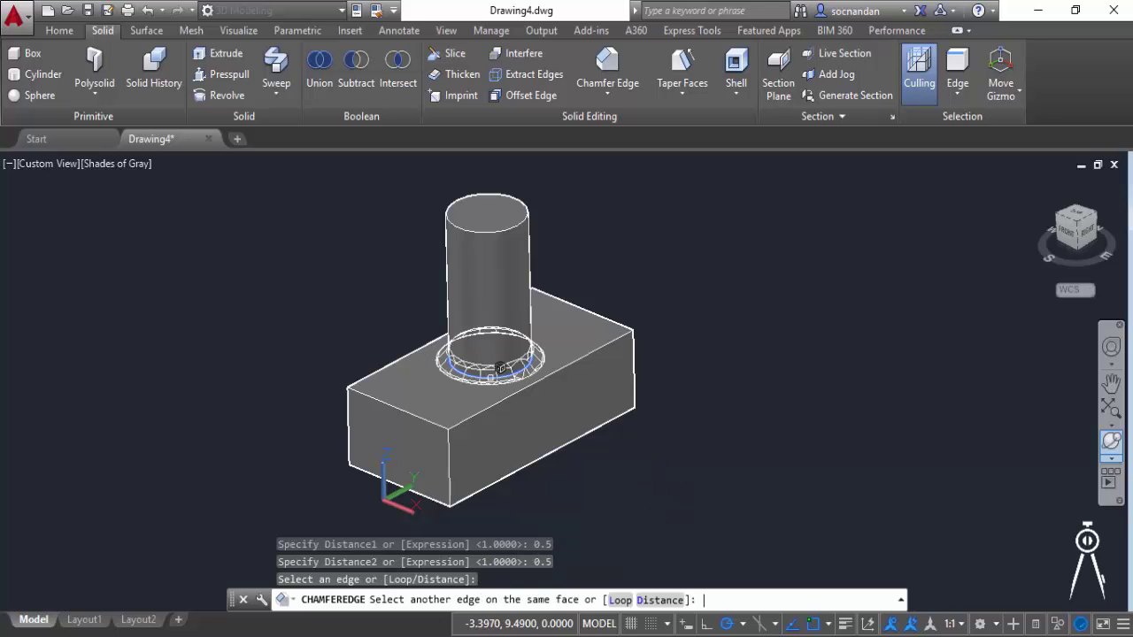
key(Return)
key(Return)
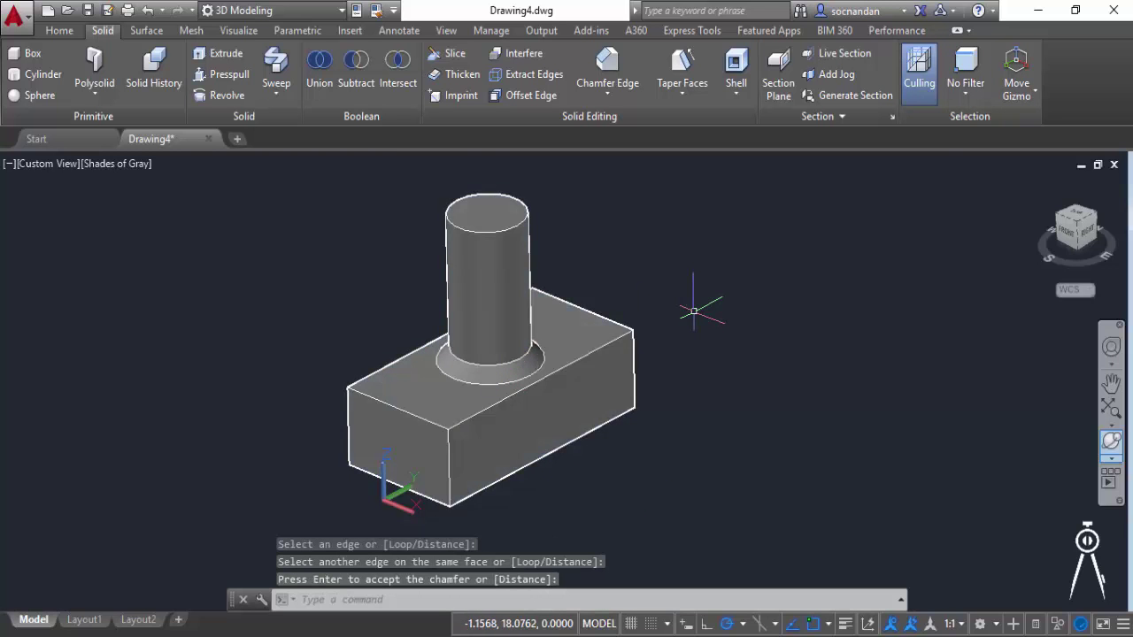
key(ctrl+z)
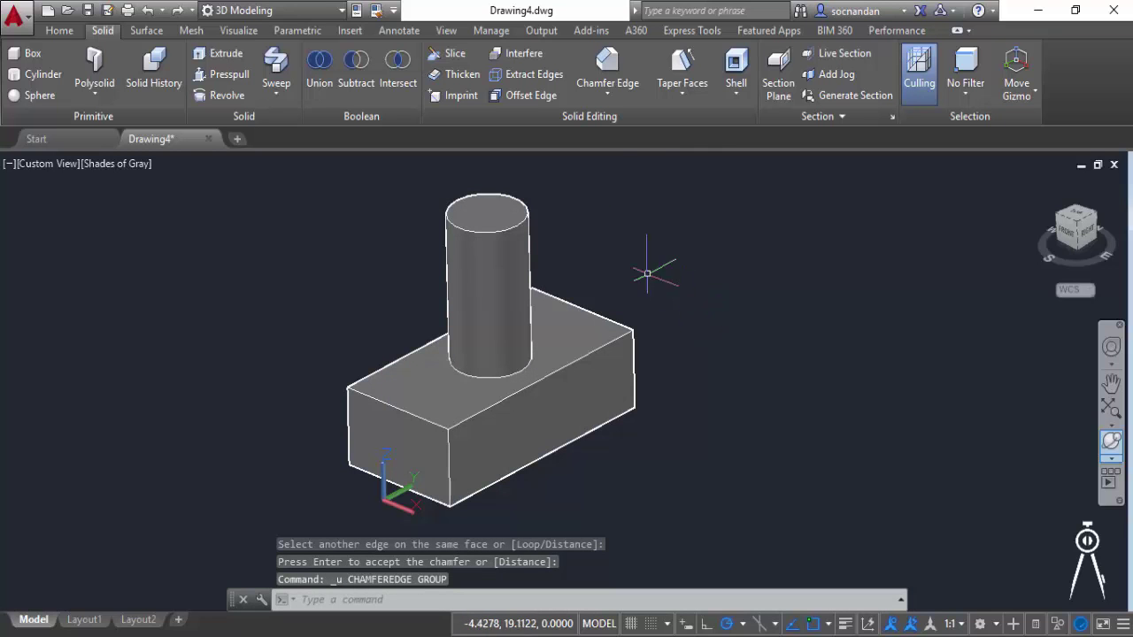
- Fillet the circular edge where the cylinder meets the box with a radius of 0.5
click(618, 92)
click(622, 125)
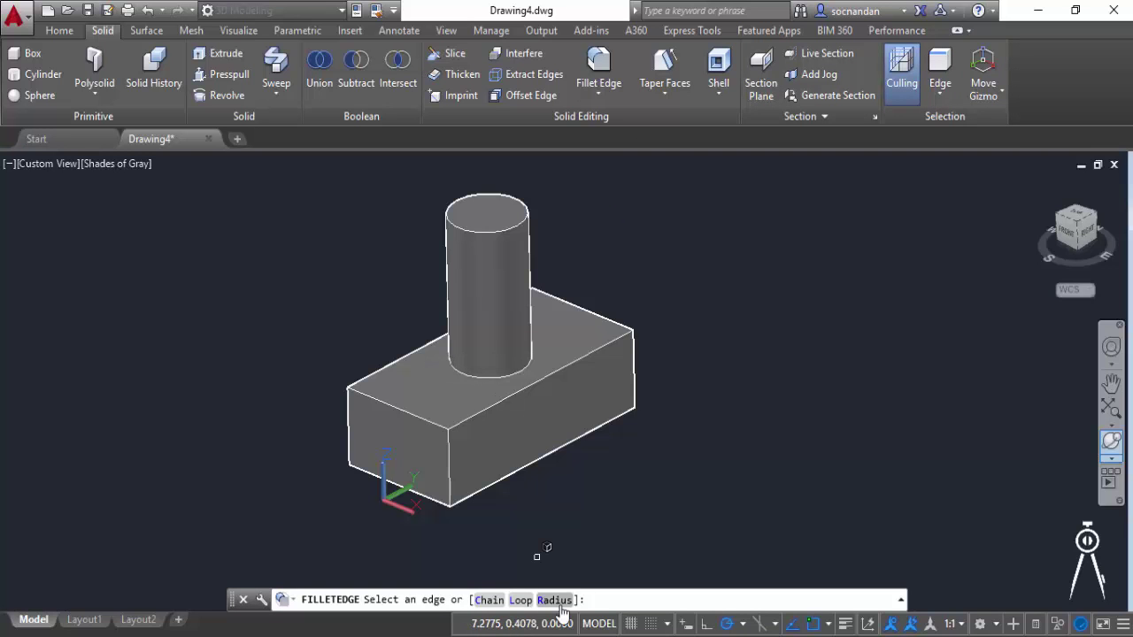
text(r)
key(Return)
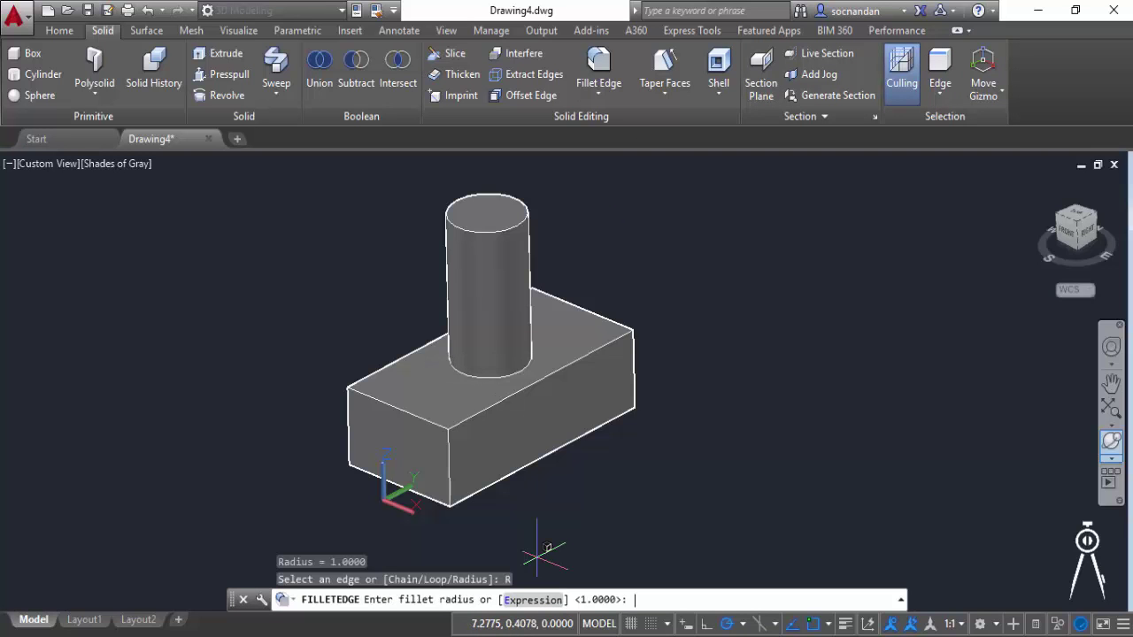
text(0.5)
key(Return)
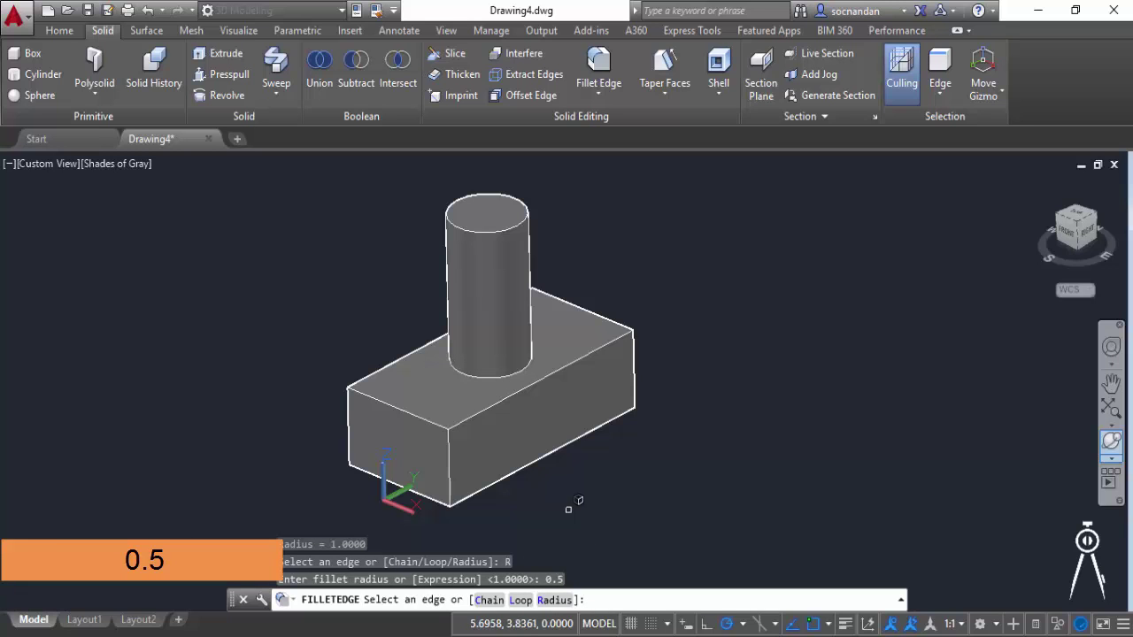
click(507, 369)
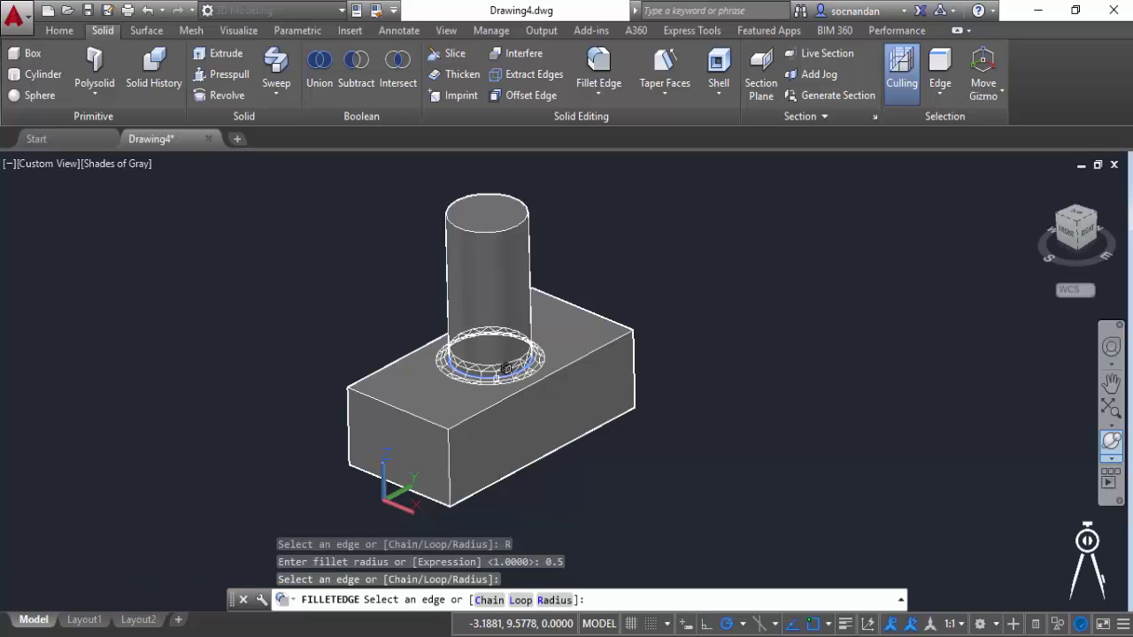
key(Return)
key(Return)
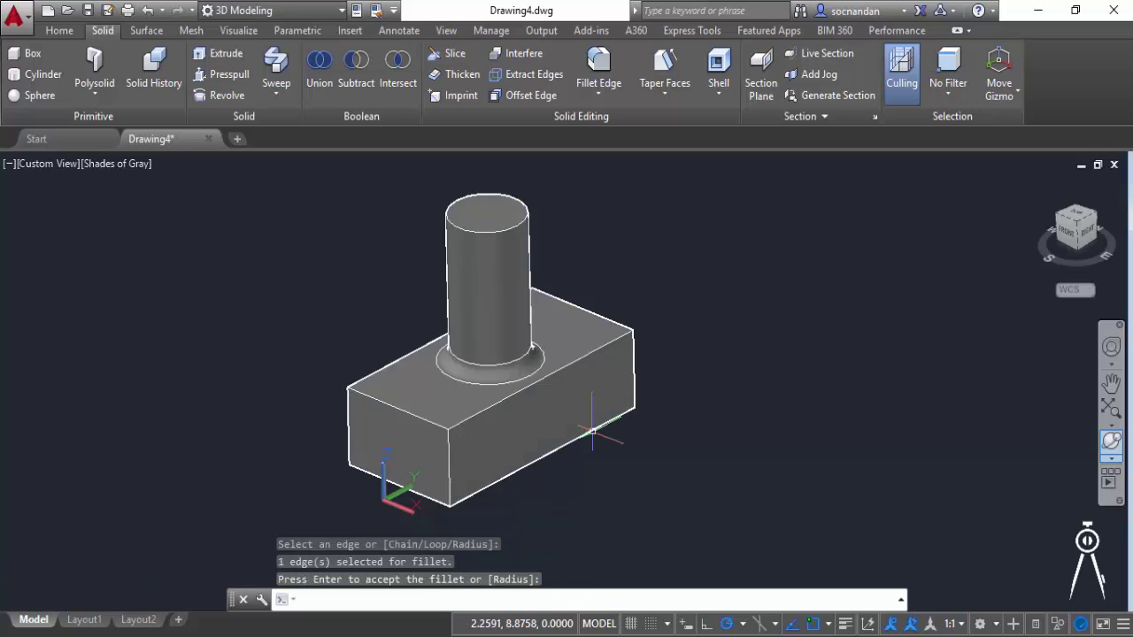